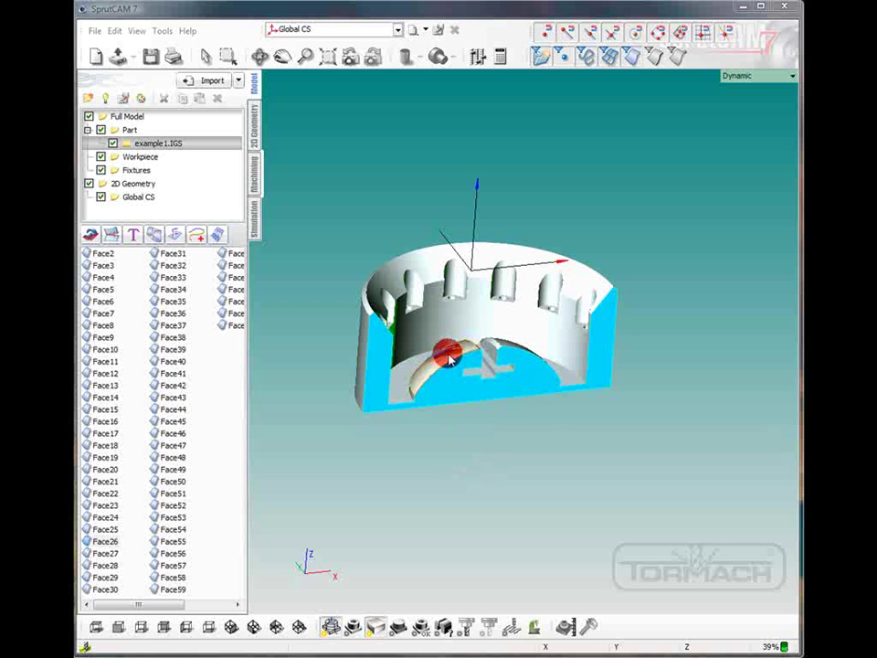
- Orbit the part to inspect its top, inner bosses, side wall and cut face
right_drag(448, 358, 475, 461)
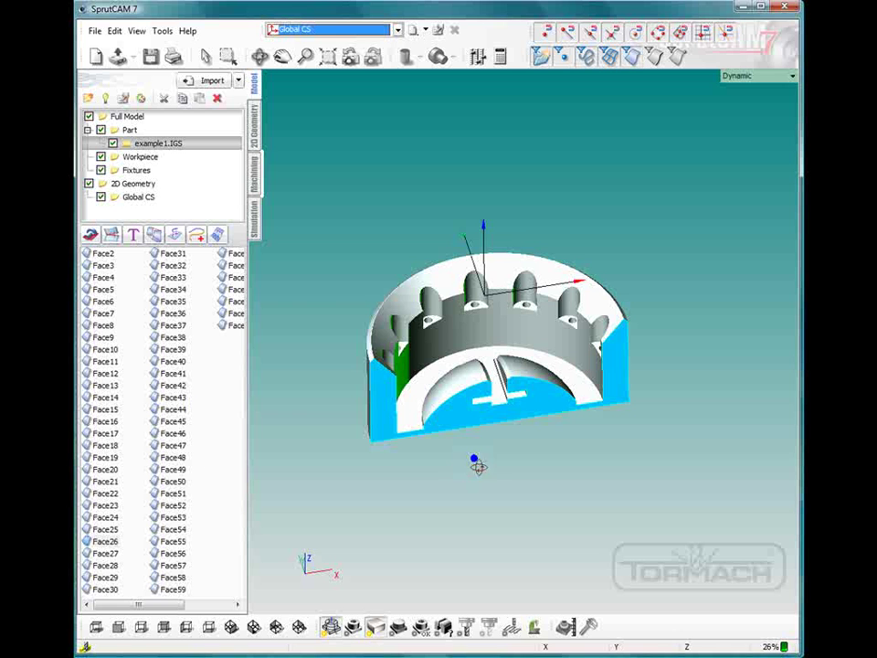
right_drag(478, 467, 483, 444)
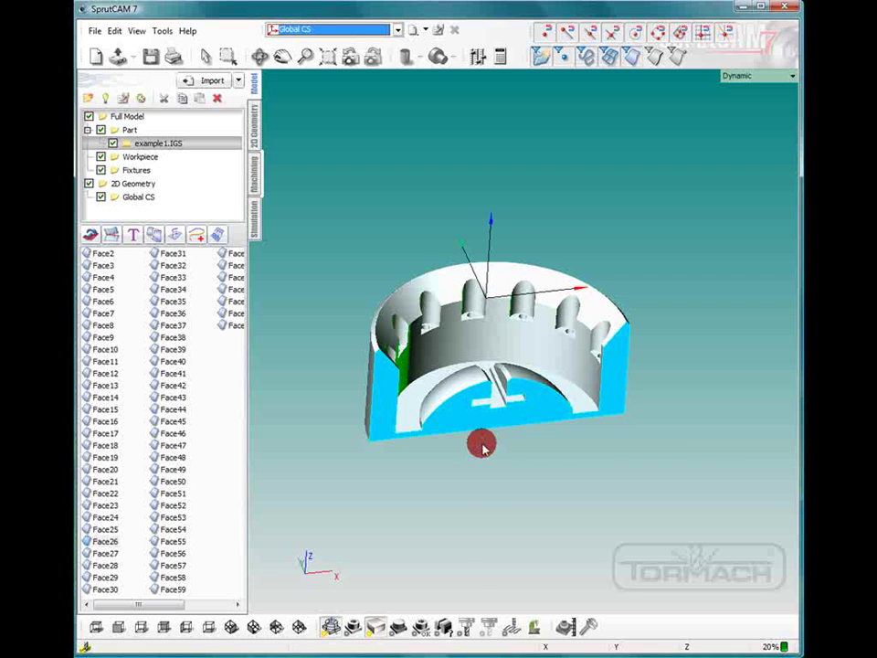
right_drag(482, 444, 506, 428)
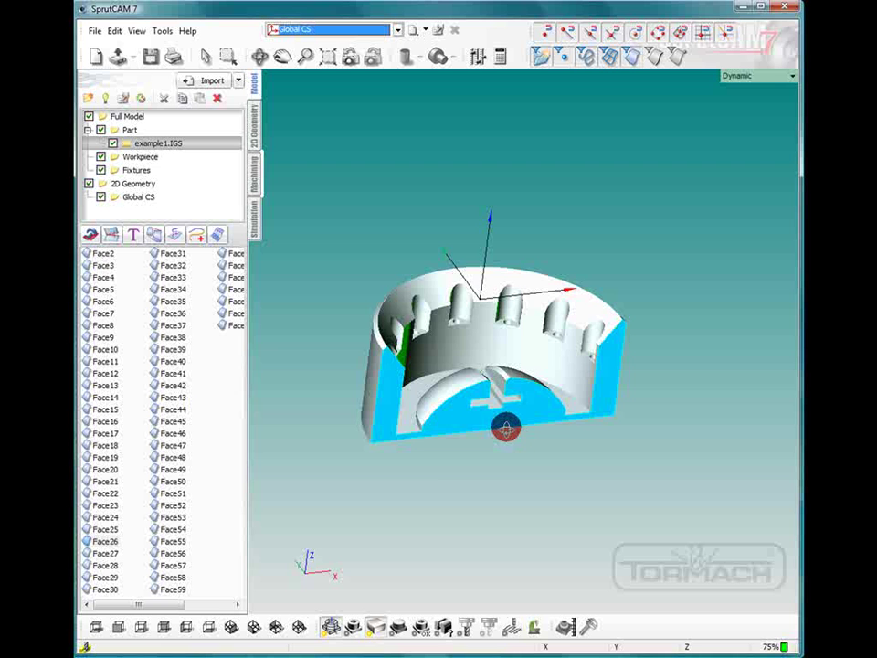
mouse_move(423, 462)
right_down()
mouse_move(447, 464)
mouse_move(458, 480)
mouse_move(554, 444)
mouse_move(428, 470)
mouse_move(419, 445)
right_up()
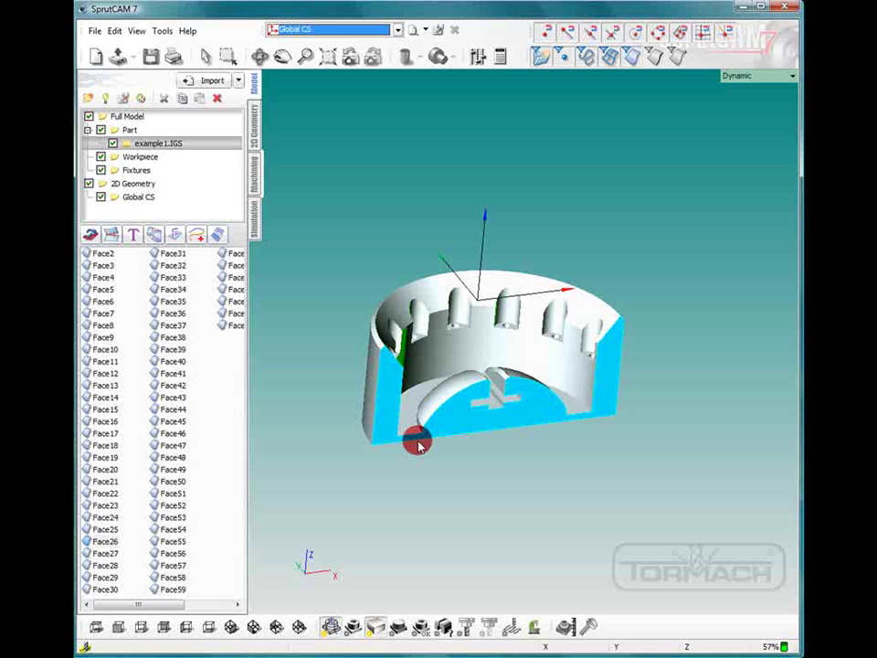
- Switch to the Machining setup and view the part inside its tan box workpiece
click(256, 180)
right_drag(298, 204, 487, 213)
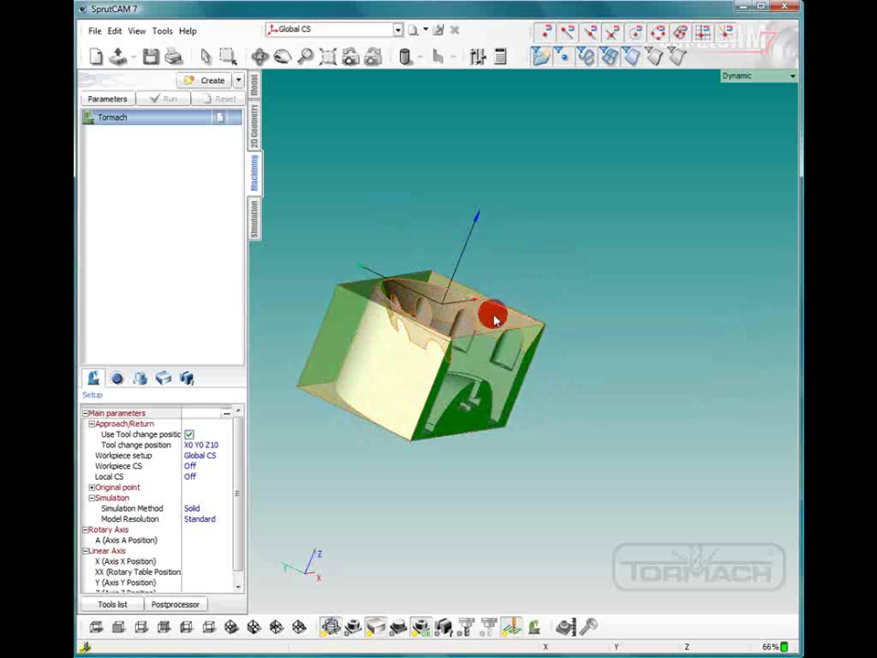
right_drag(493, 317, 395, 486)
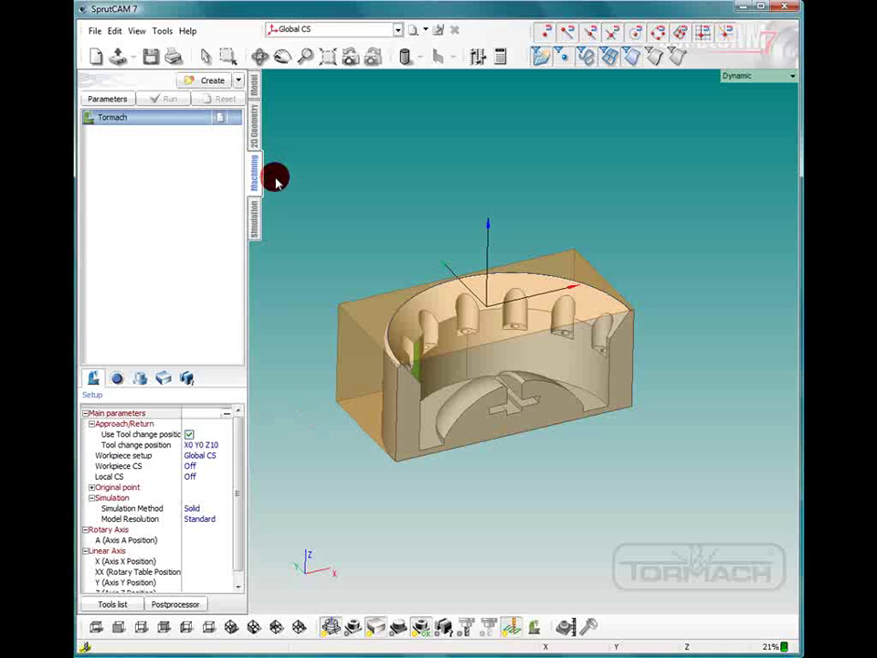
- On the Model page with edge picking, select the bottom front edge and both curved bottom edges
click(255, 87)
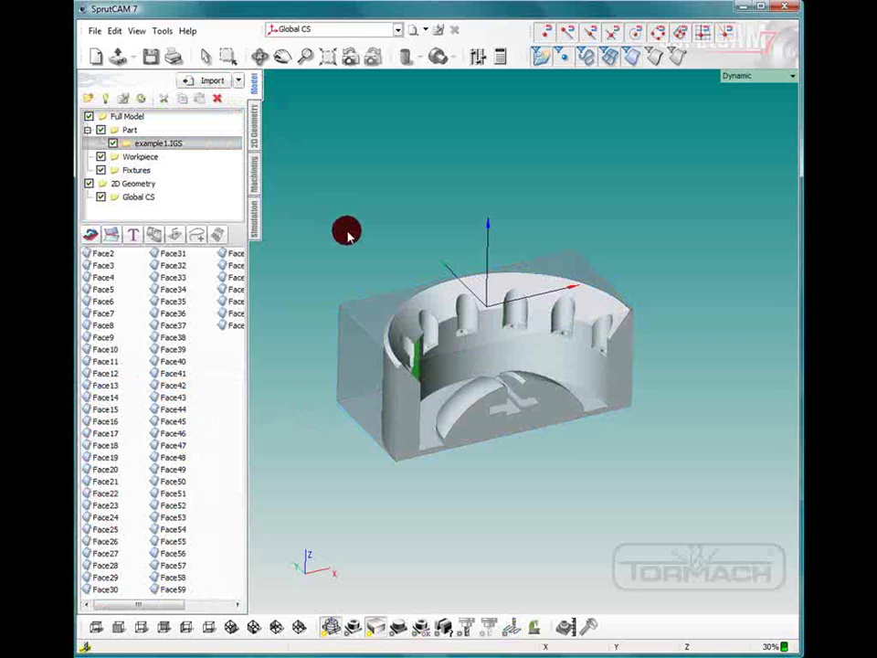
click(654, 55)
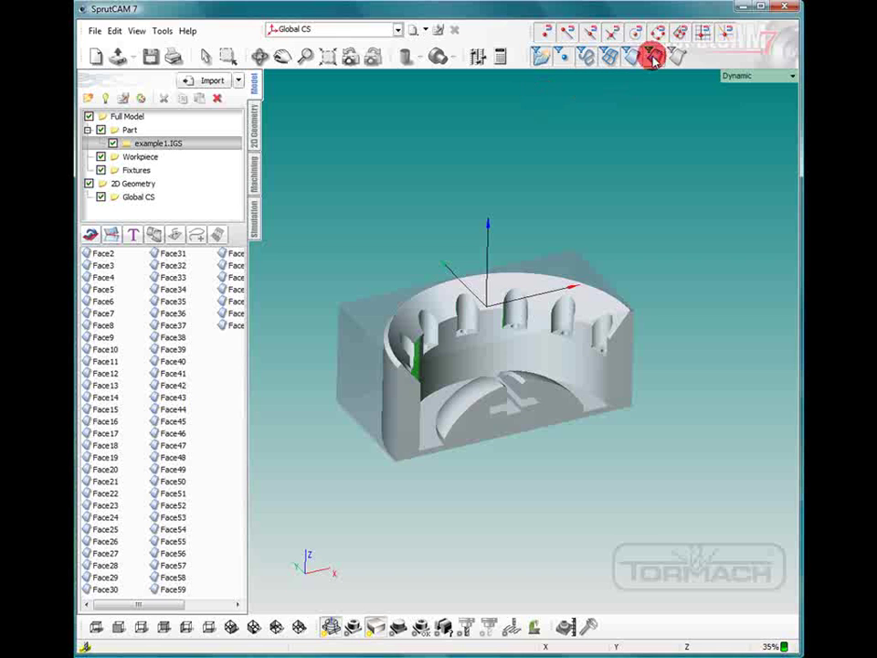
drag(418, 294, 392, 300)
click(431, 422)
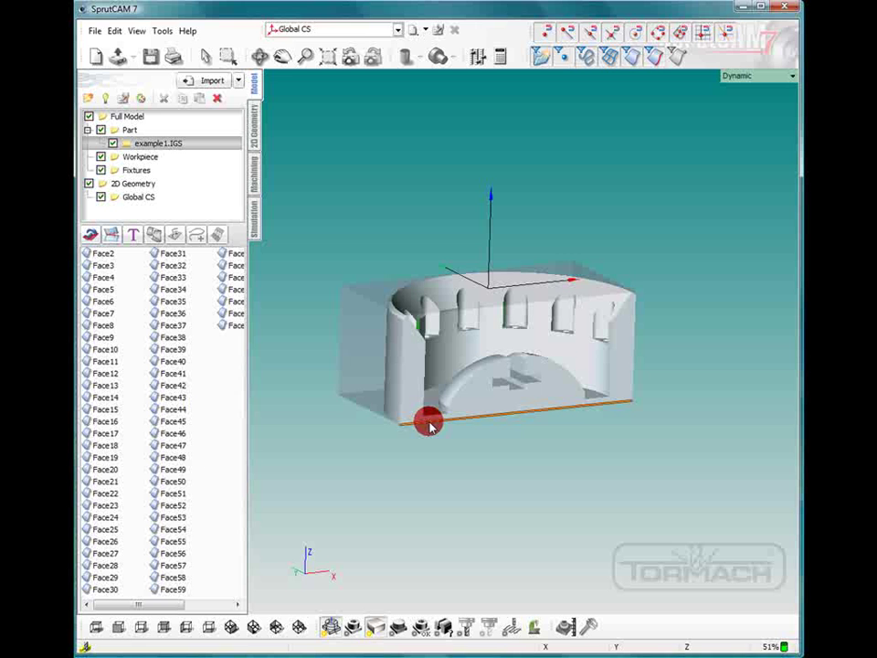
click(428, 419)
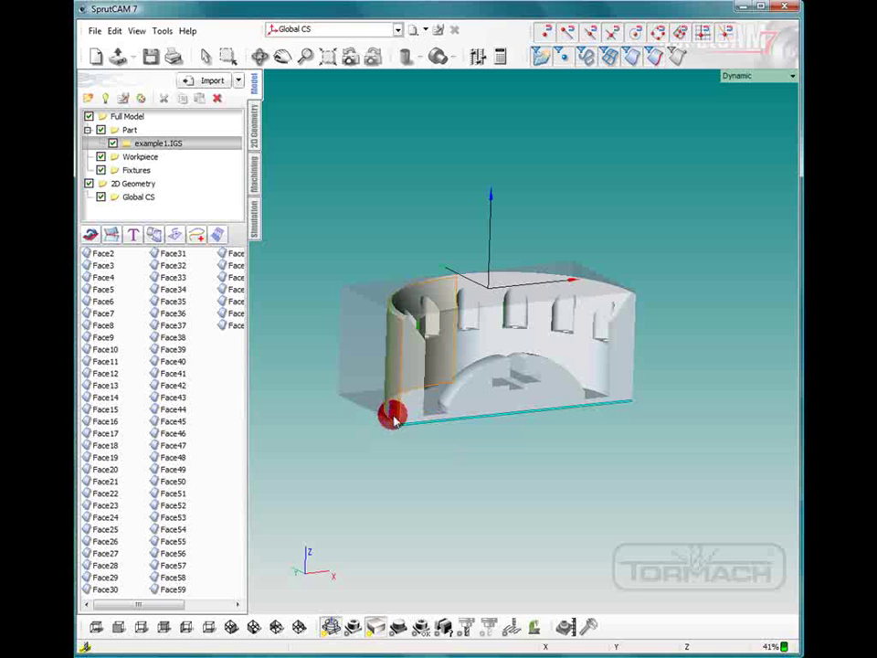
click(391, 418)
drag(519, 414, 642, 380)
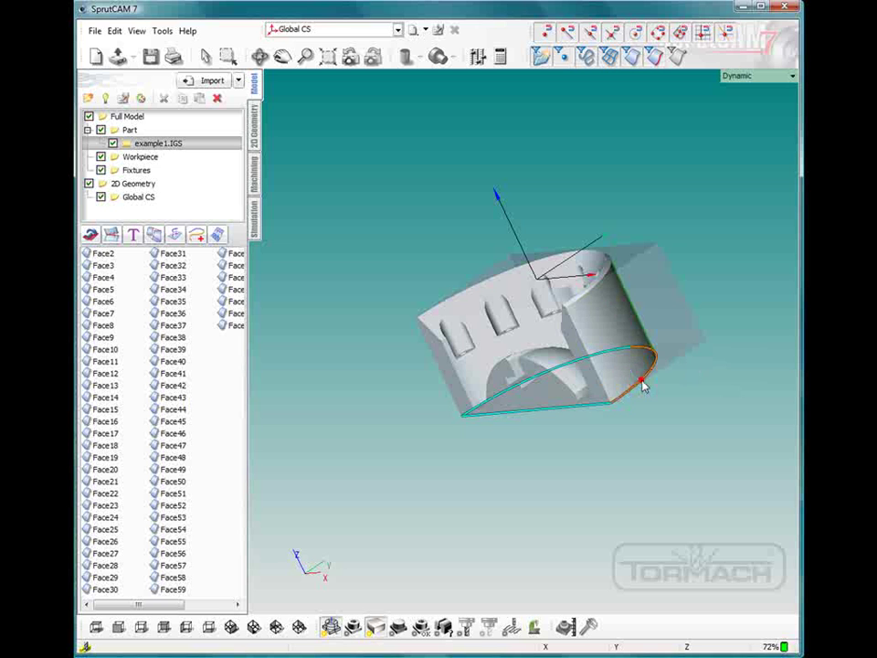
click(641, 379)
drag(578, 419, 739, 393)
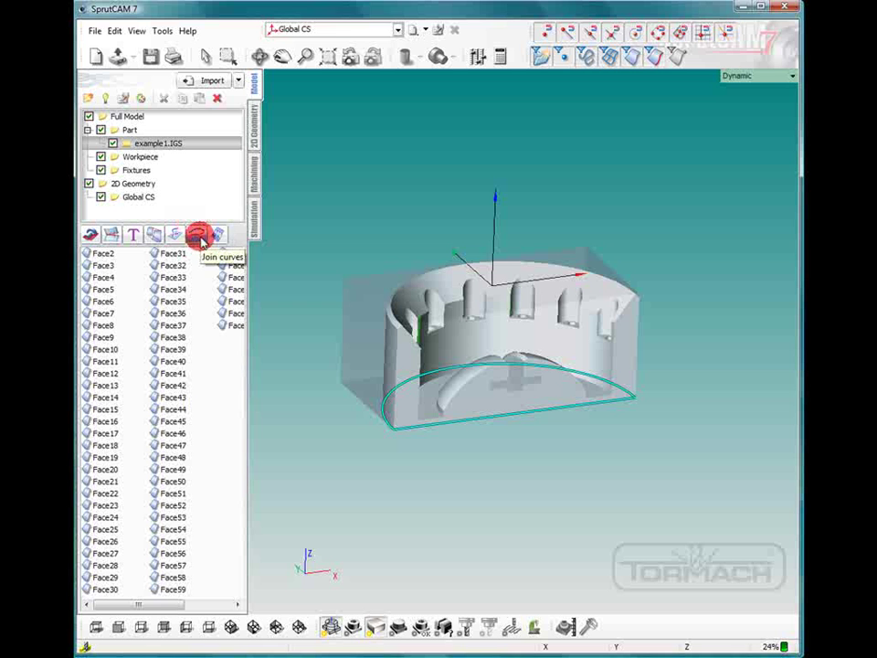
- Join the three selected edges into 'Joined curve' using a tolerance of .01
click(199, 236)
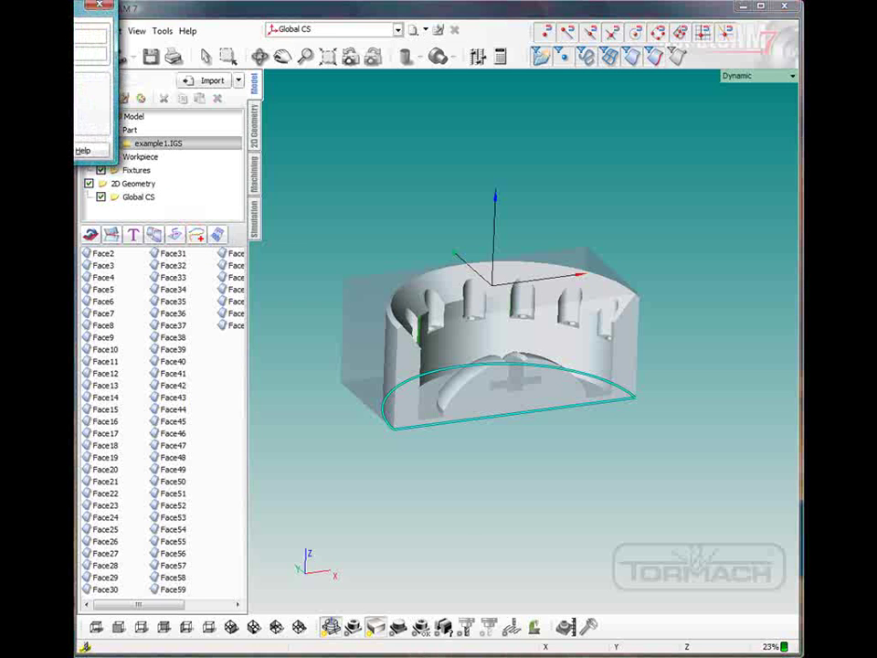
click(402, 126)
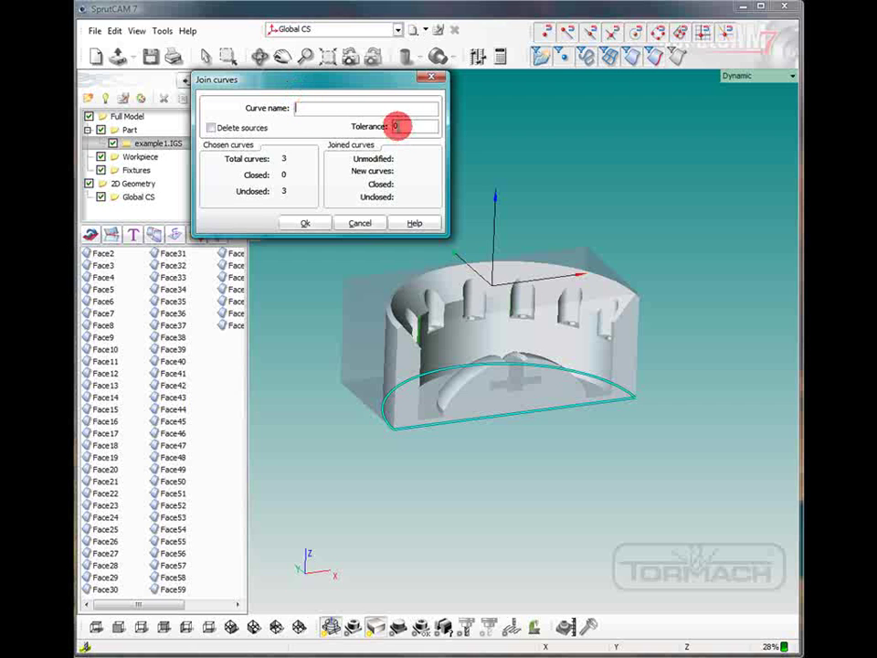
drag(399, 126, 371, 127)
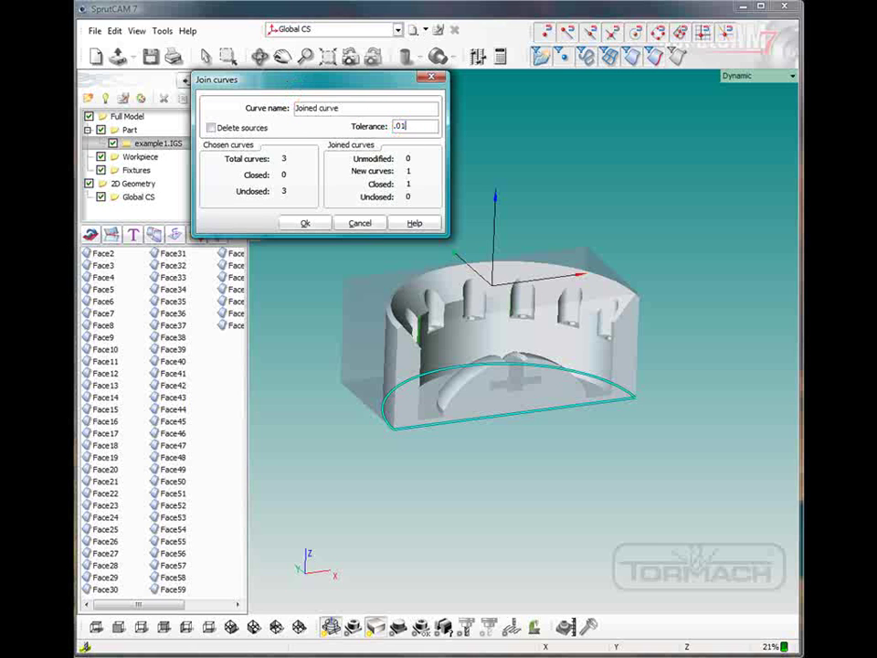
click(322, 108)
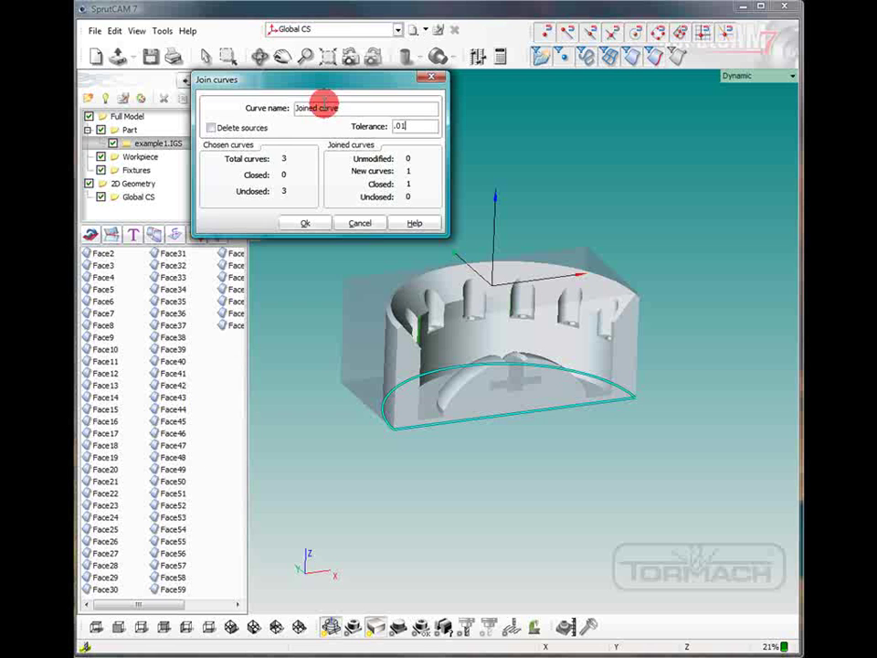
click(344, 108)
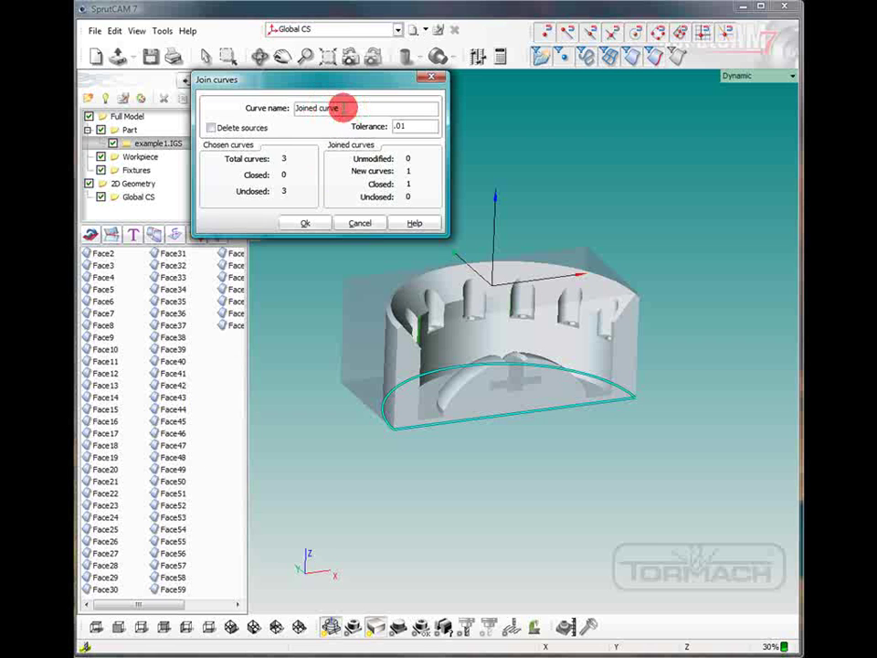
click(305, 223)
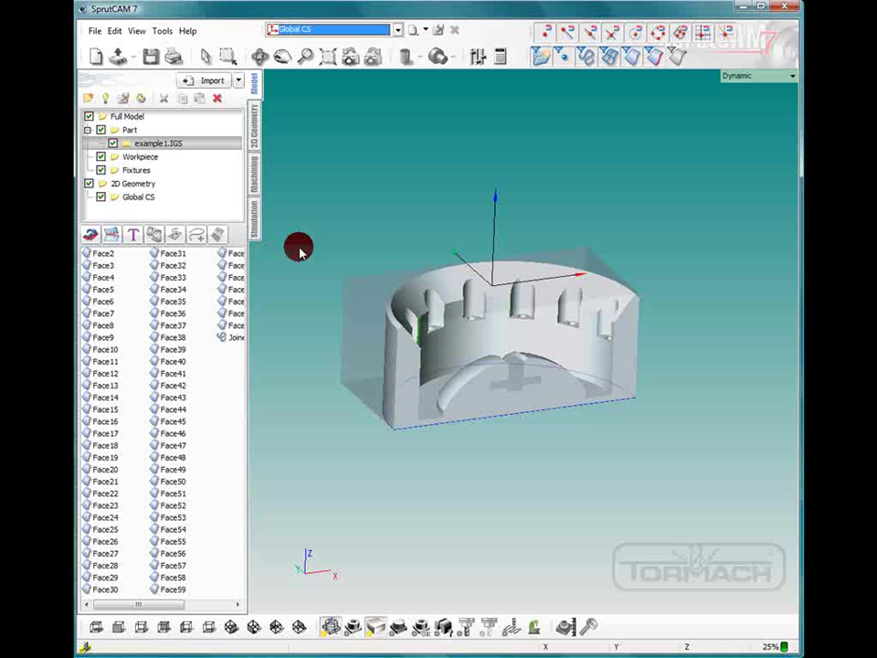
- Replace the box workpiece with a prism extruded from Joined curve1
click(254, 177)
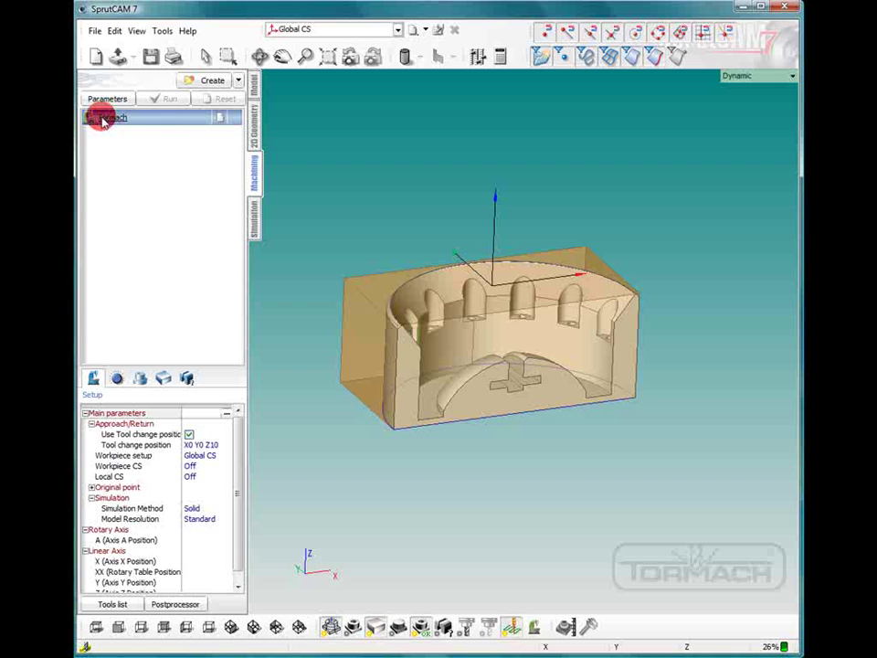
click(163, 378)
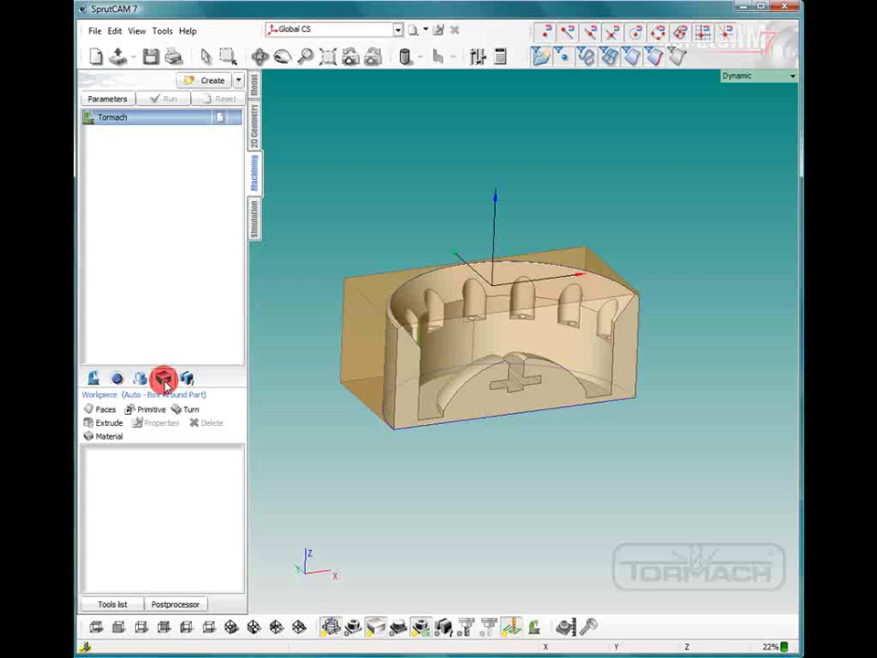
click(149, 408)
click(108, 424)
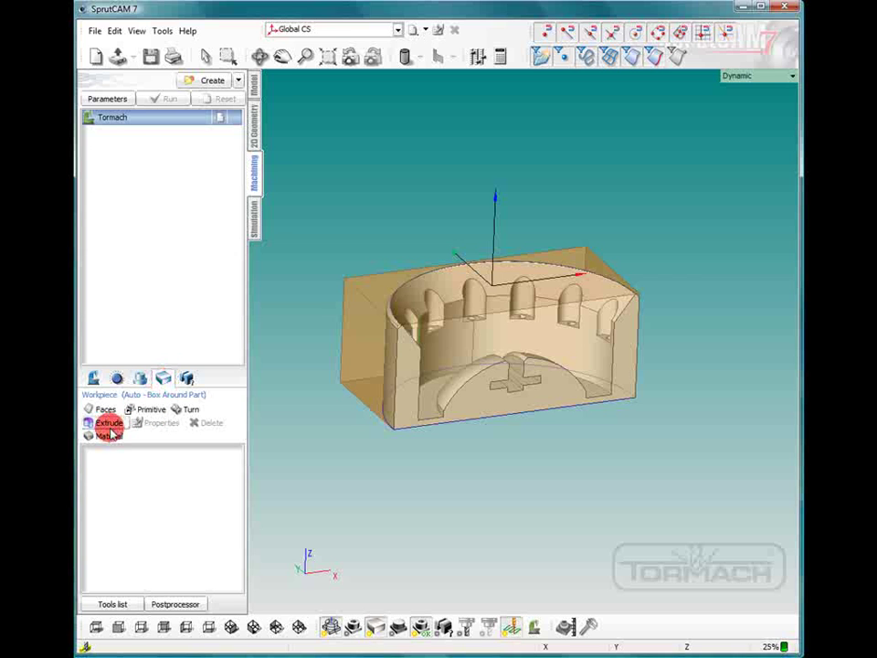
click(109, 424)
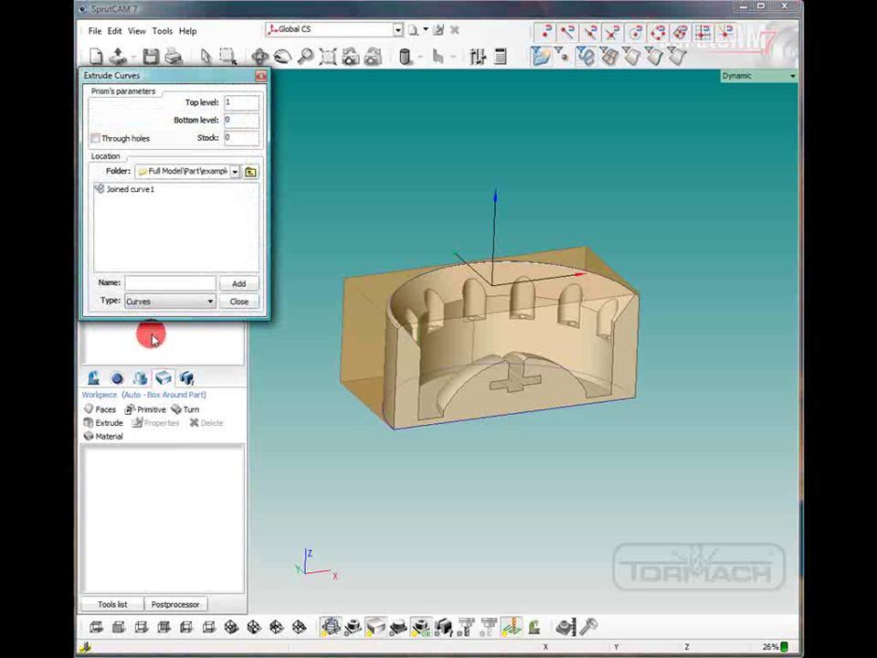
click(124, 192)
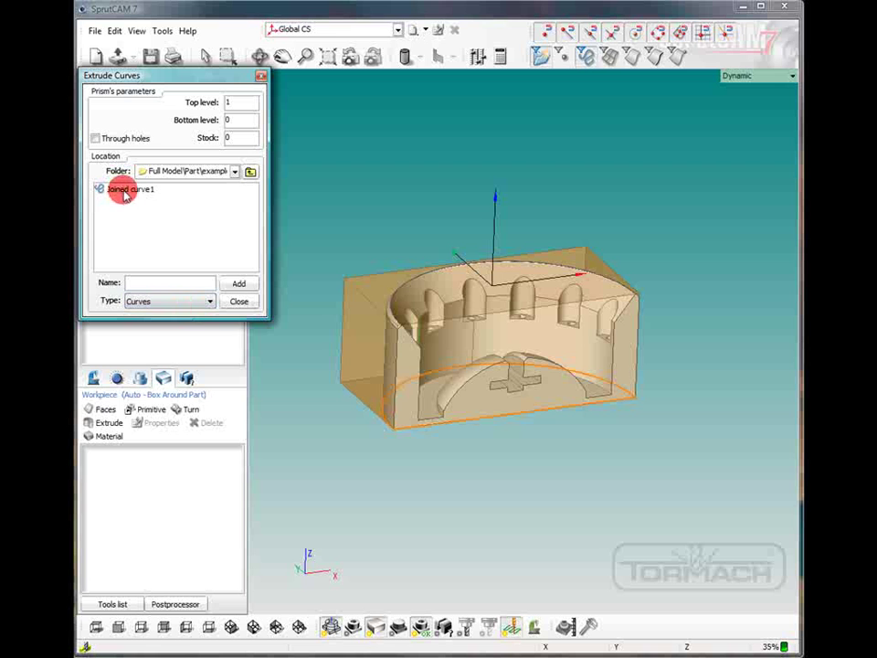
click(124, 193)
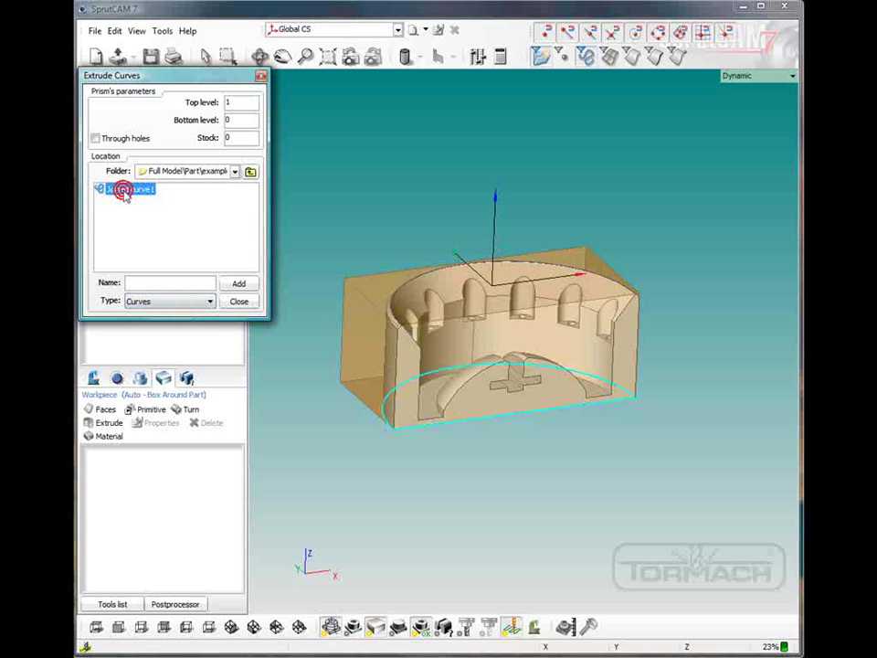
click(233, 284)
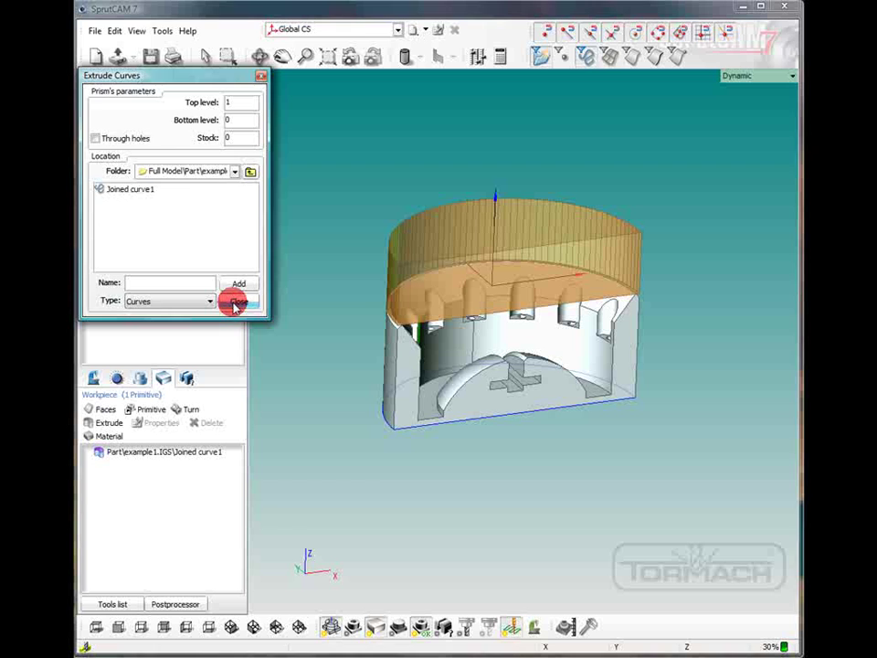
click(235, 303)
drag(441, 294, 460, 289)
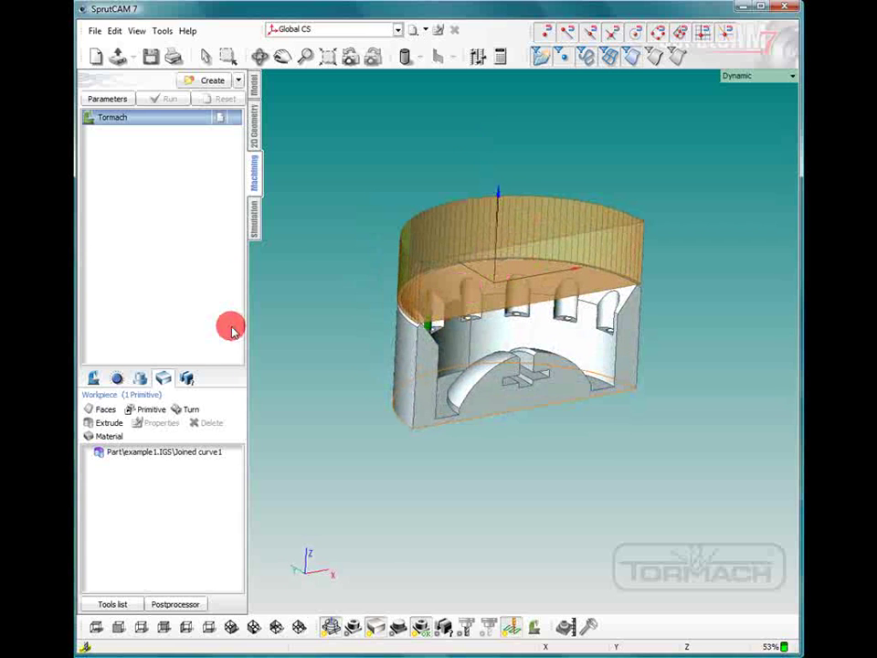
- Set the extruded workpiece's Z Levels to Max 0 and Min -1.7
double_click(159, 452)
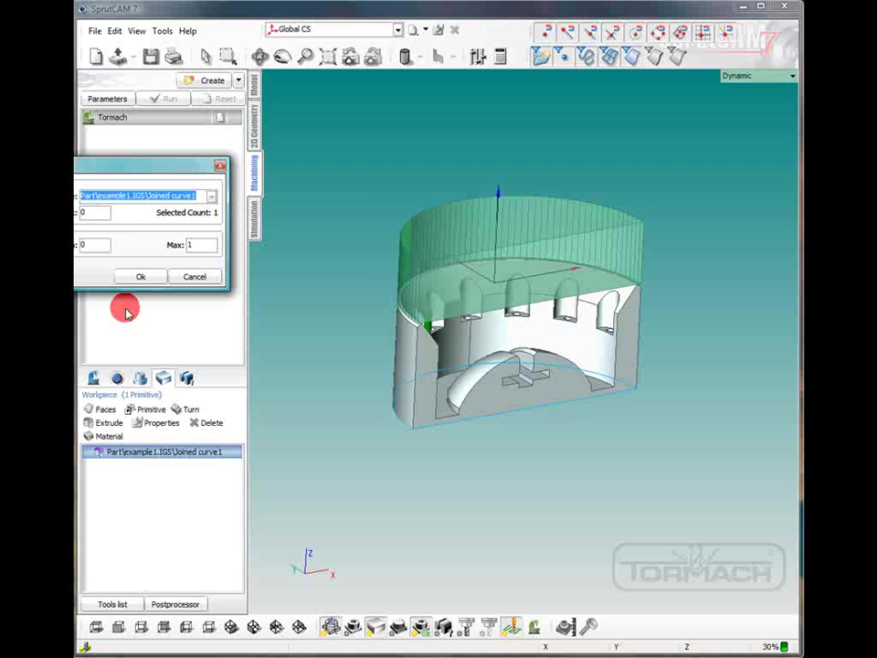
drag(150, 167, 275, 196)
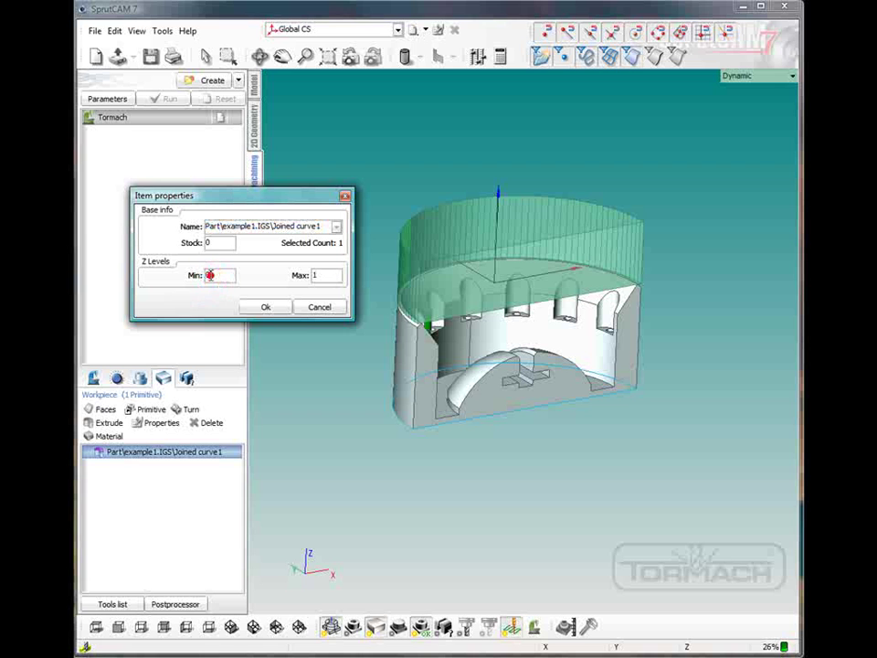
click(209, 275)
click(300, 277)
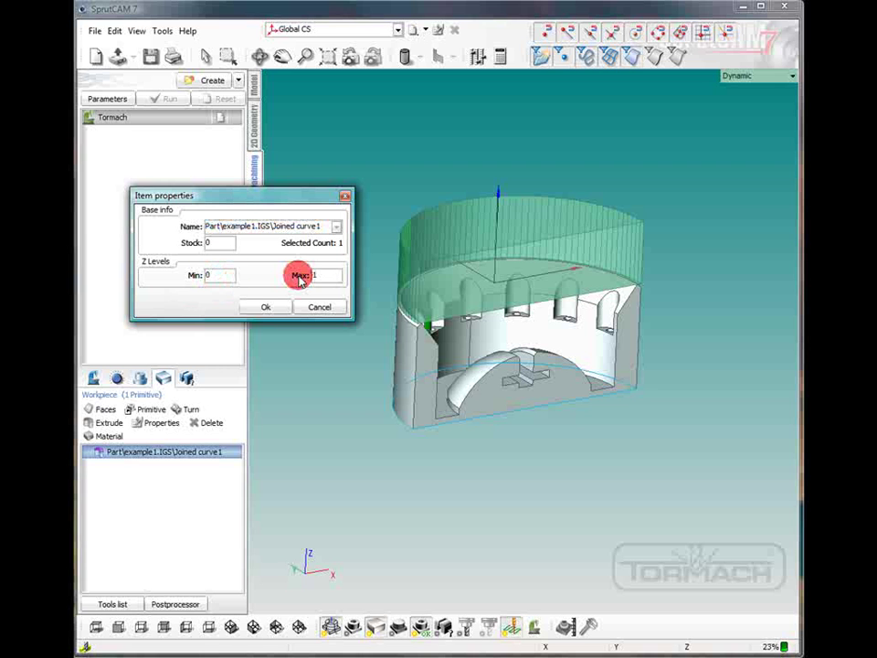
click(313, 274)
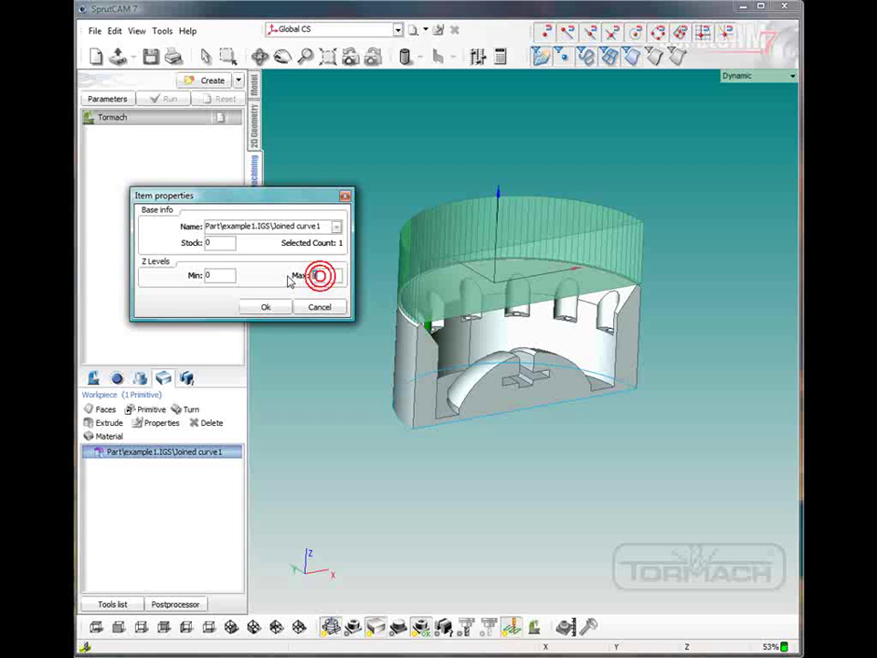
text(0)
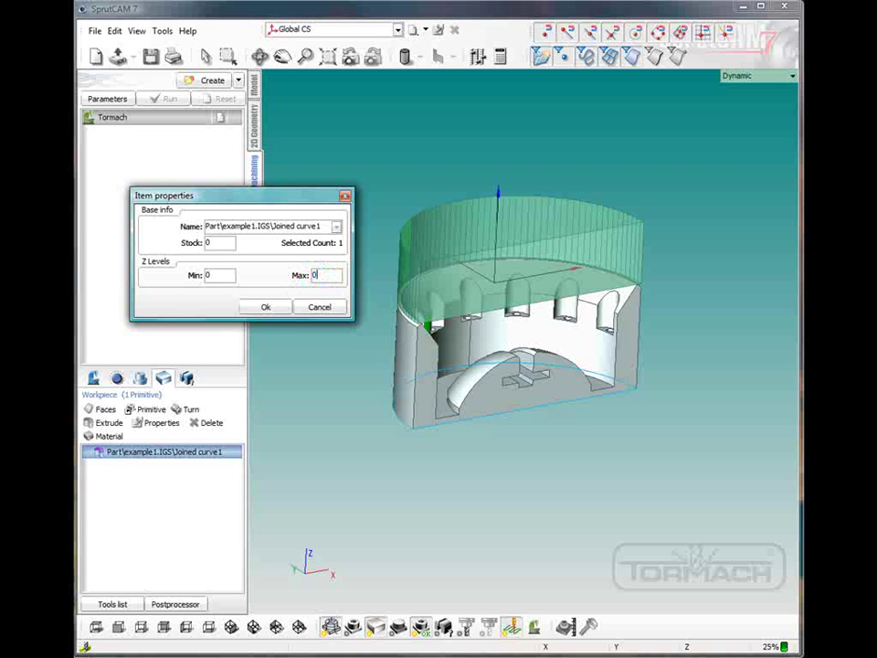
click(199, 277)
text(-1.7)
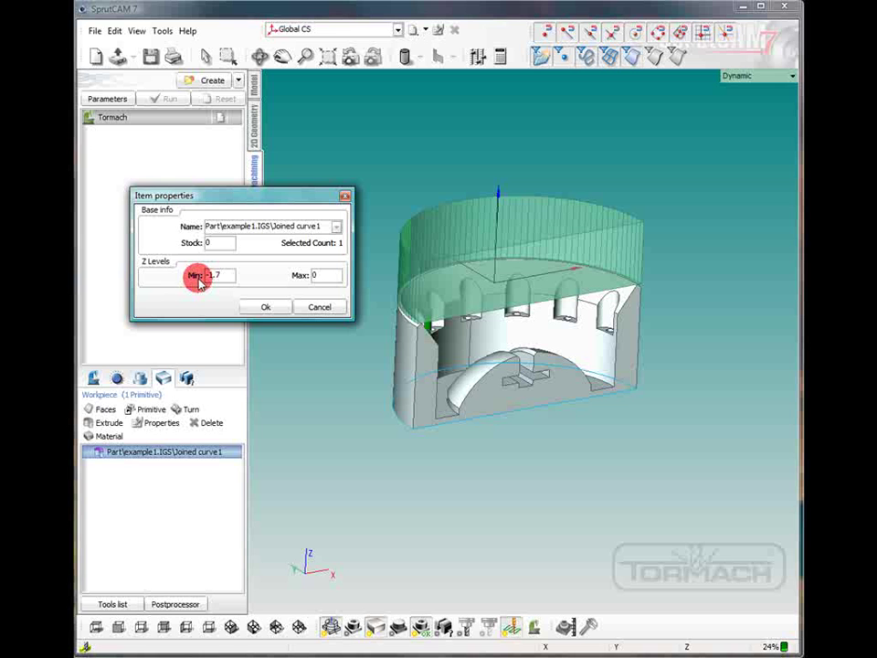
click(254, 307)
right_drag(258, 309, 307, 370)
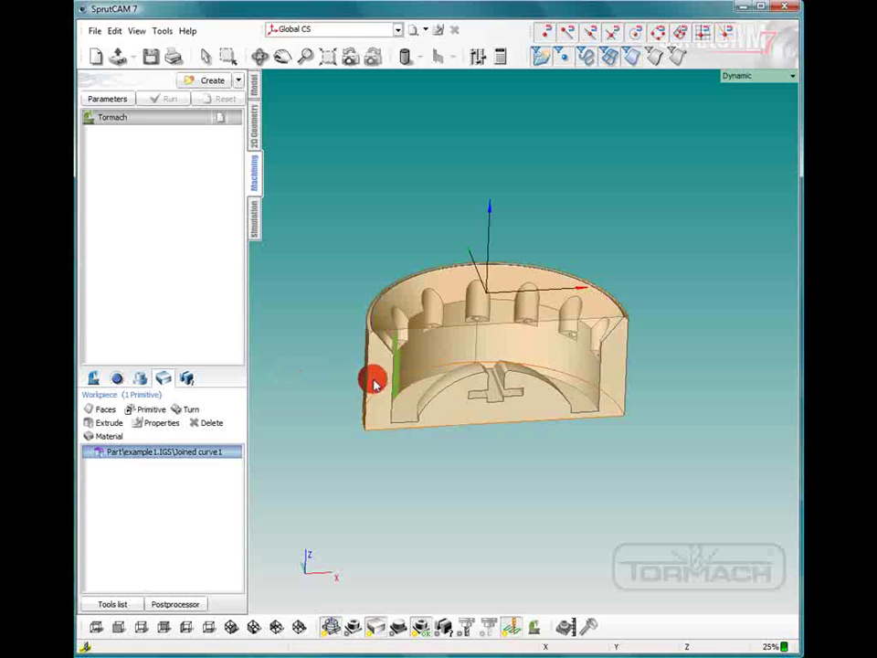
- Create a Roughing > Waterline operation from the Create dropdown
right_drag(372, 378, 354, 380)
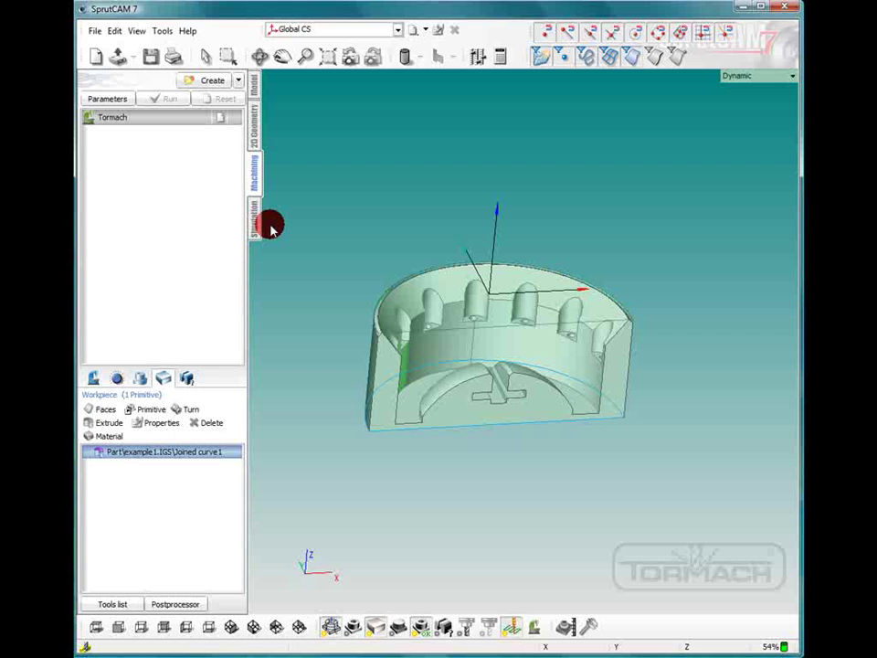
click(238, 82)
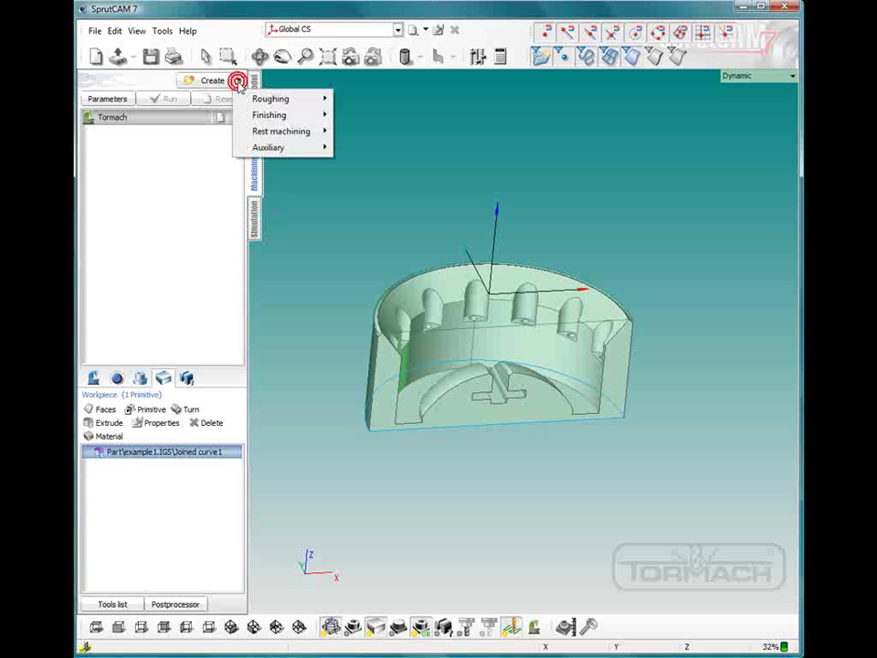
mouse_move(260, 97)
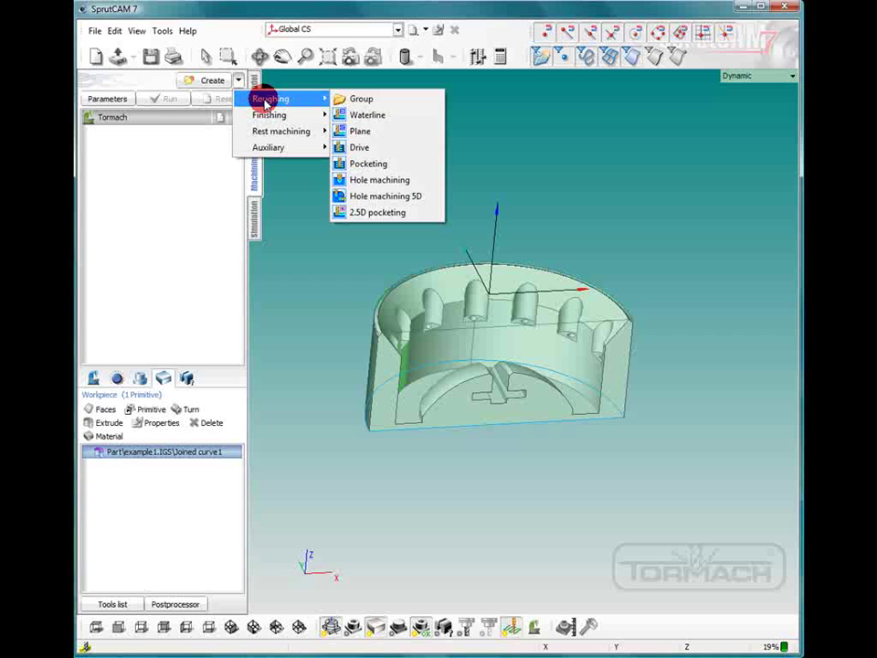
click(369, 114)
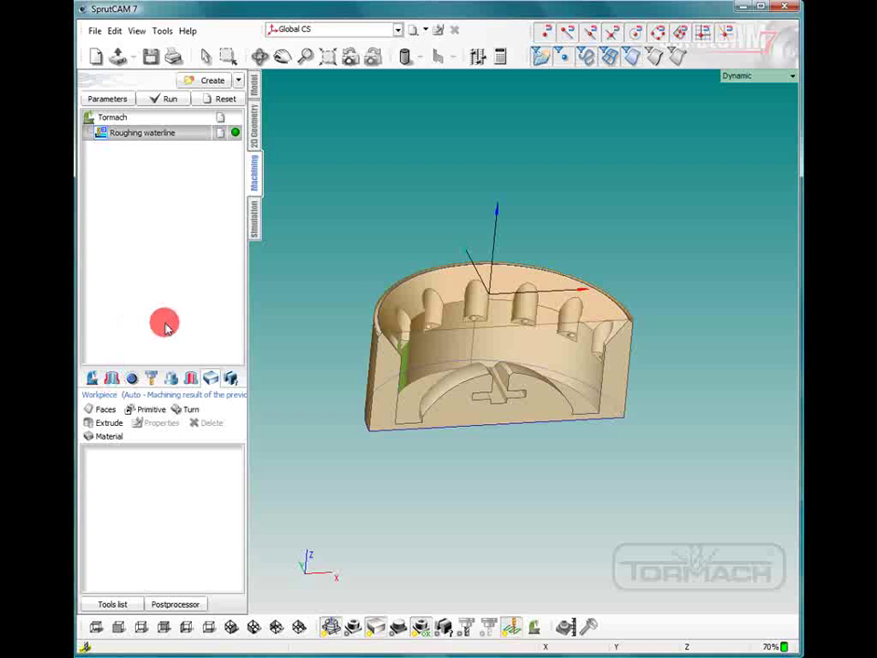
- Begin face assignment for the job, picking the inner wall and first interior floor faces
click(111, 377)
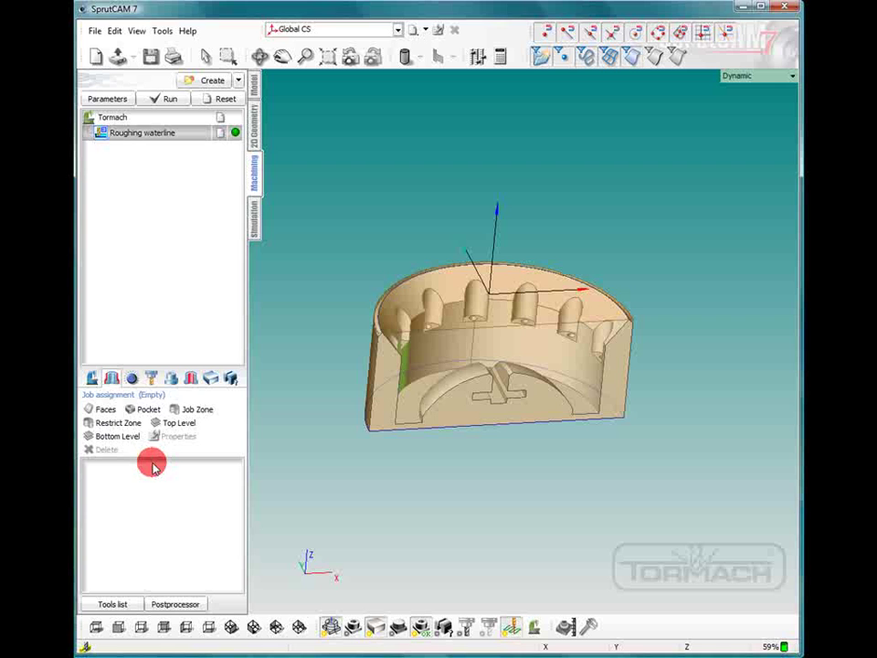
click(107, 409)
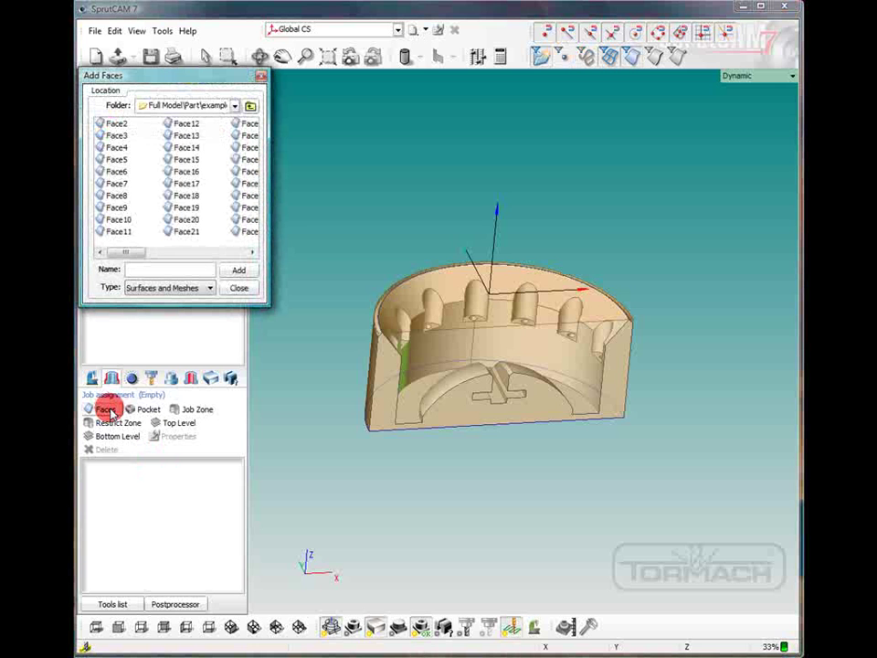
click(480, 345)
click(525, 344)
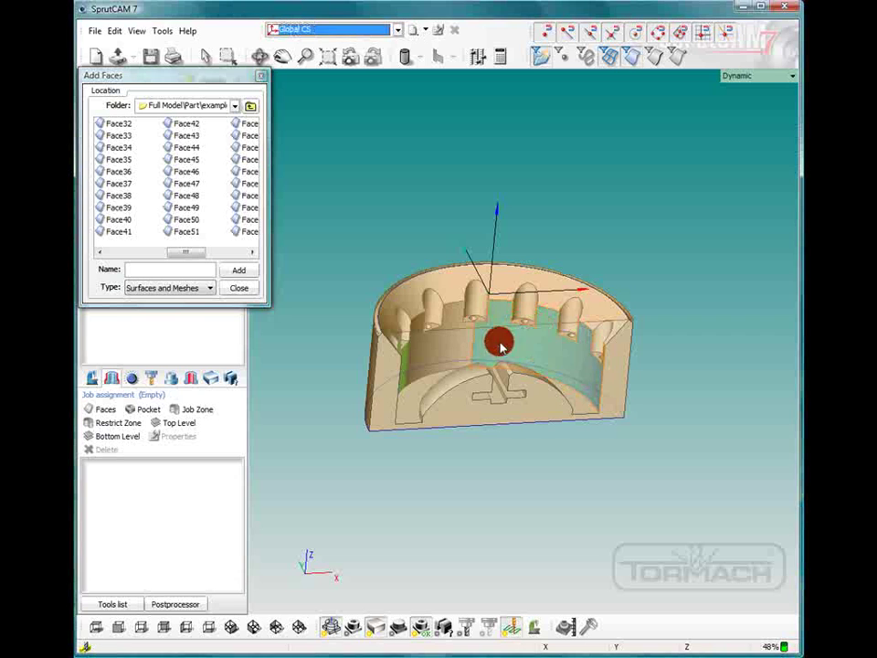
click(451, 298)
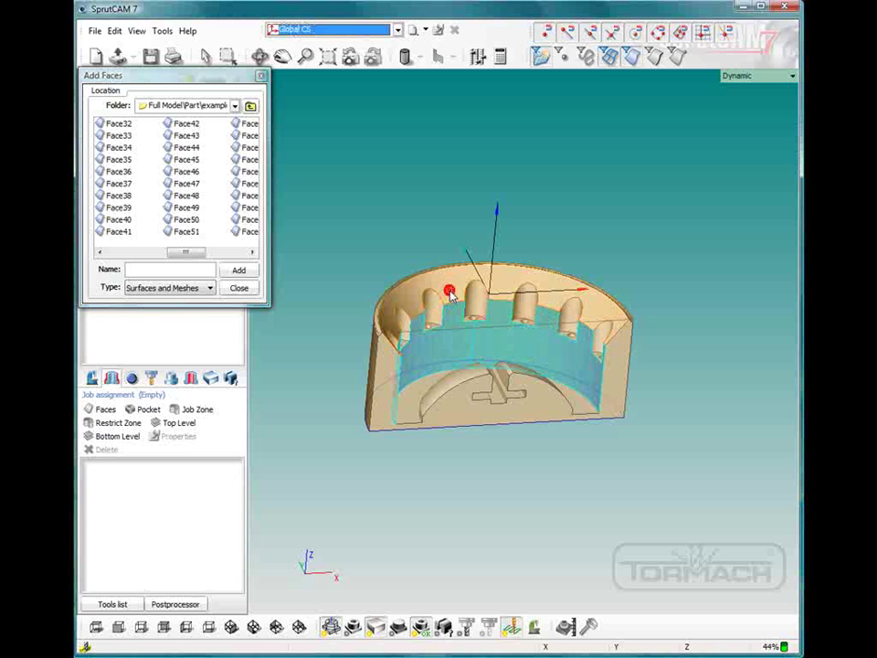
click(454, 376)
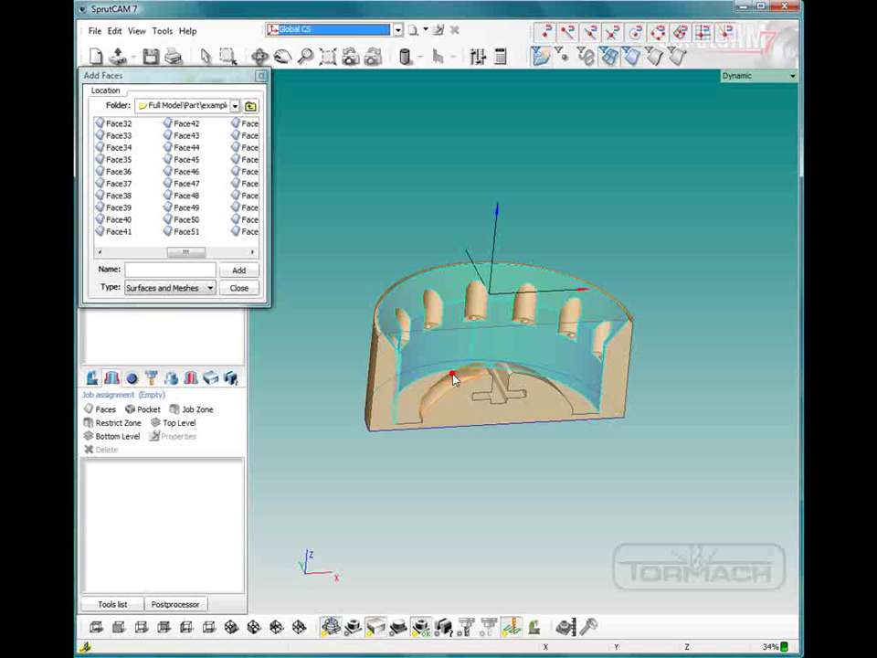
click(452, 379)
click(413, 396)
- Pick the remaining floor and inner wall faces and add all seven, Face13–Face42, to the job
click(542, 380)
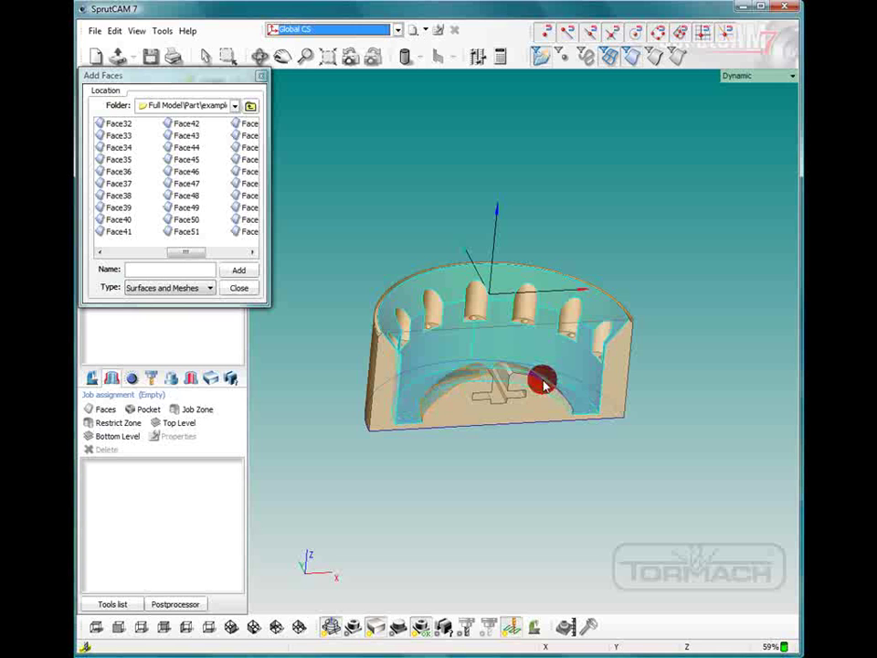
click(522, 369)
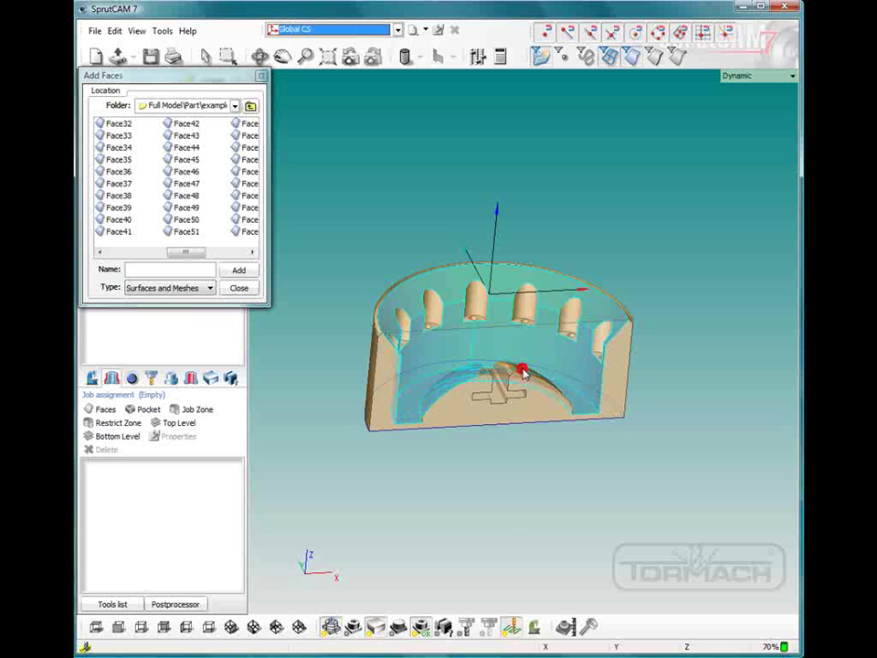
click(562, 400)
click(497, 387)
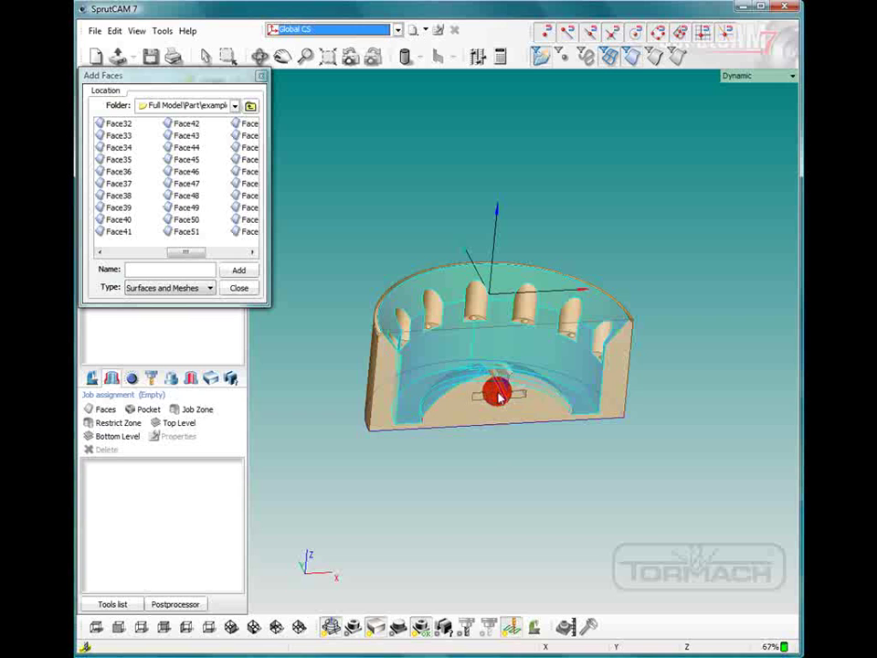
click(417, 355)
click(432, 333)
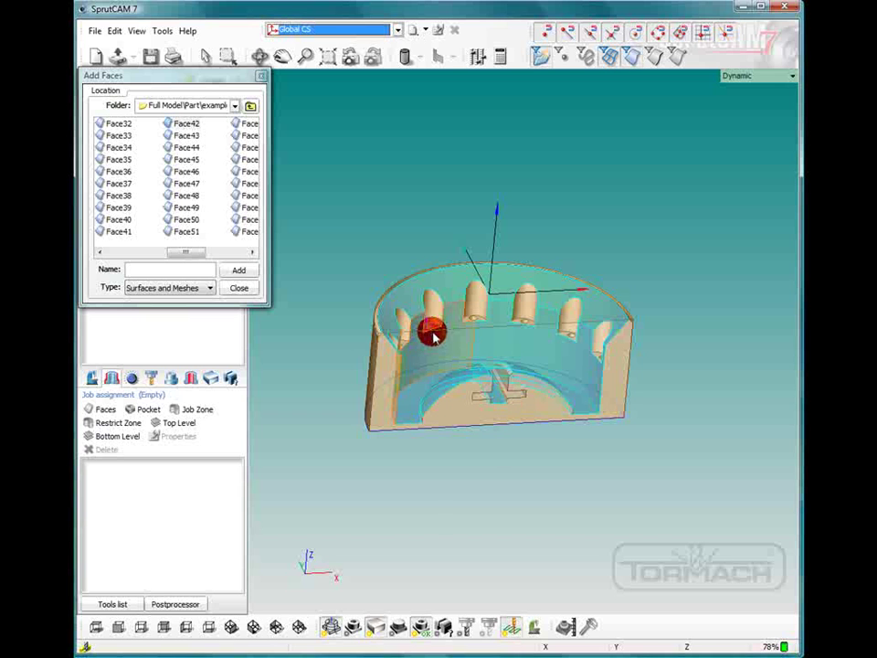
click(505, 339)
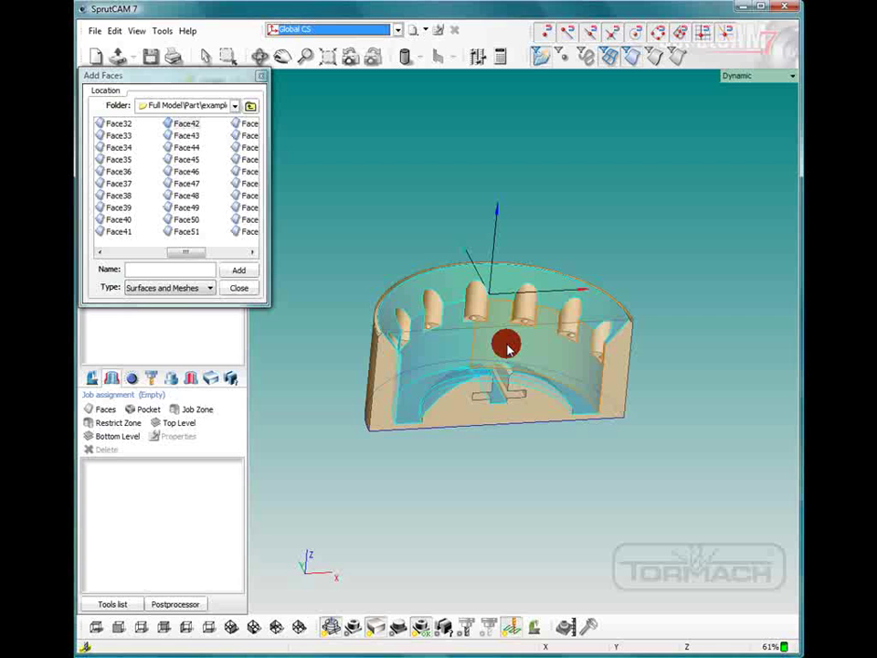
click(239, 270)
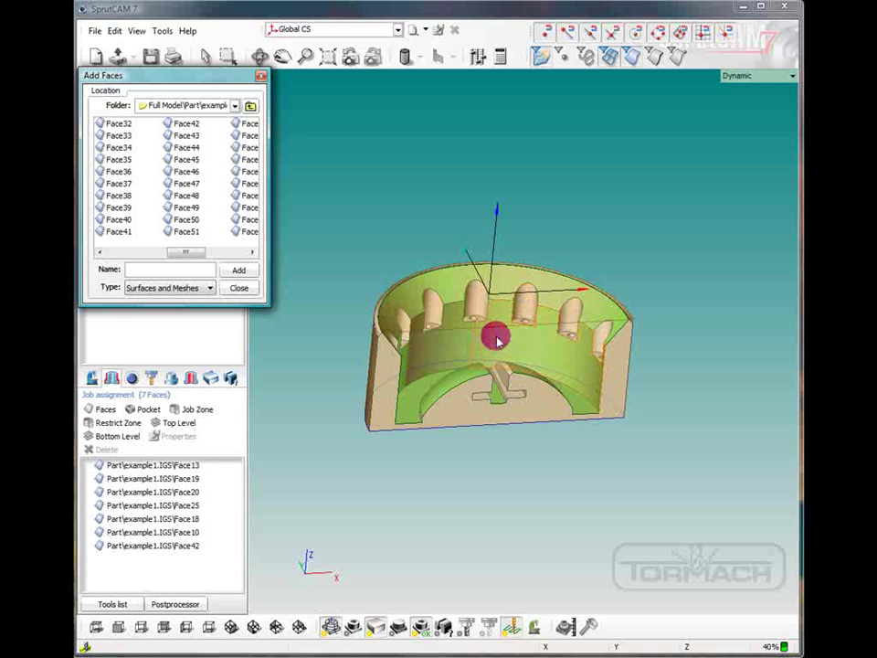
right_drag(497, 337, 486, 341)
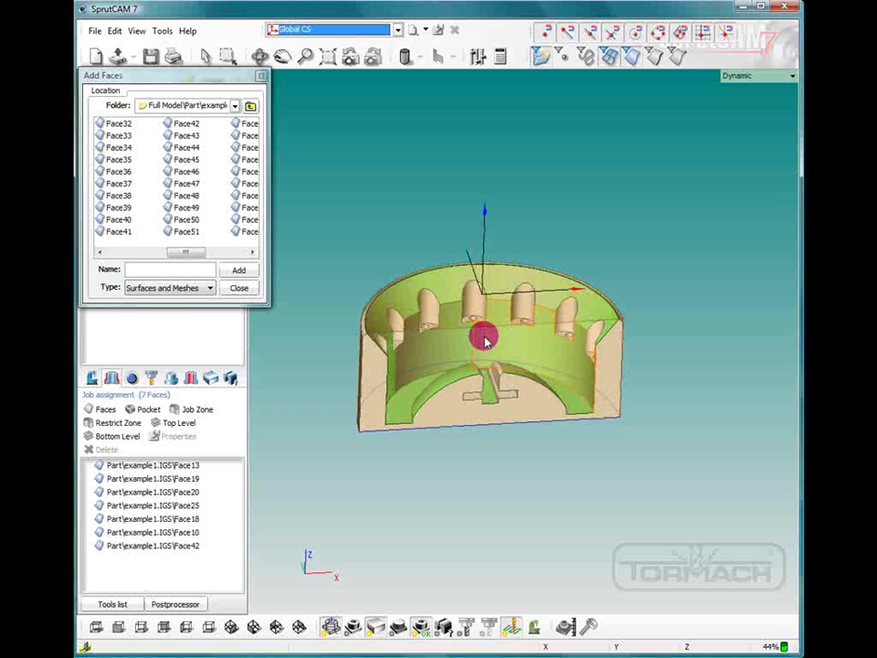
click(239, 291)
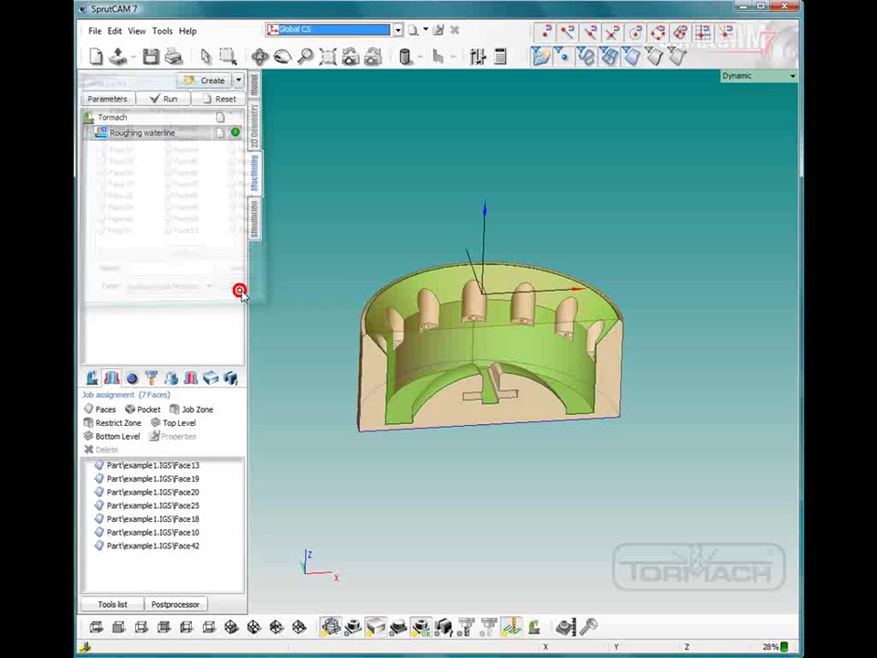
- Open the Roughing waterline parameters and switch the tool library to InchToolKit
click(163, 134)
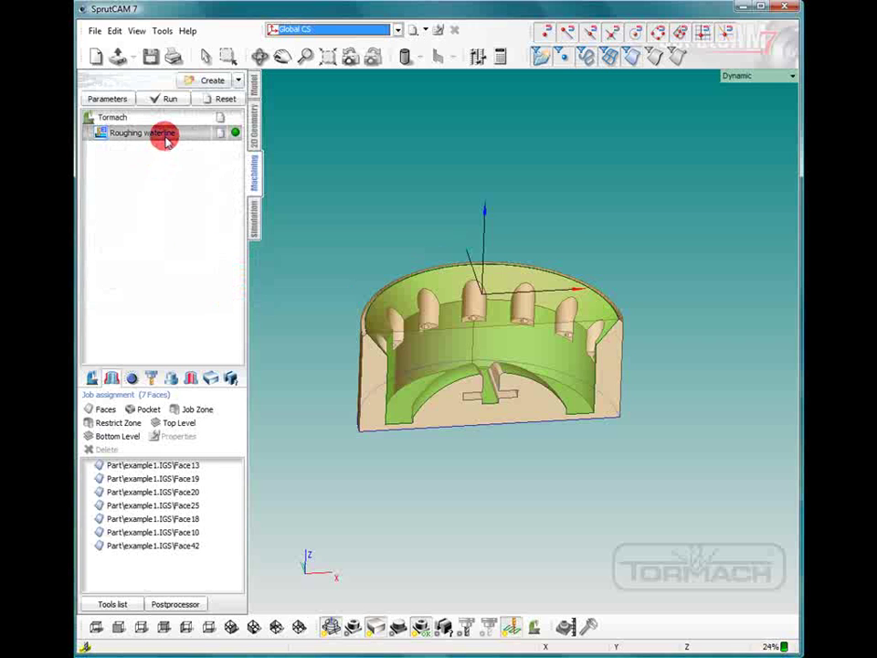
double_click(164, 135)
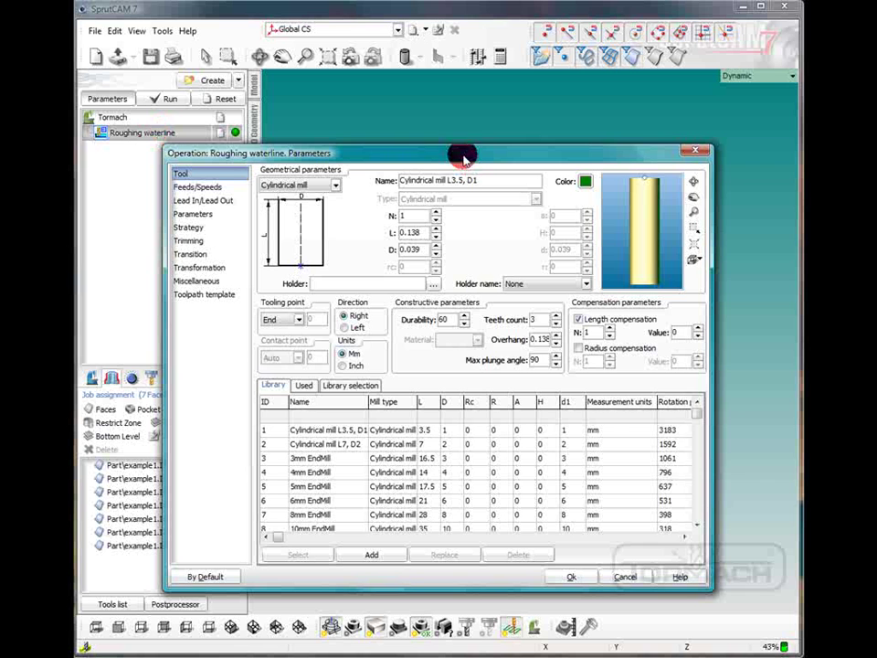
drag(463, 153, 459, 107)
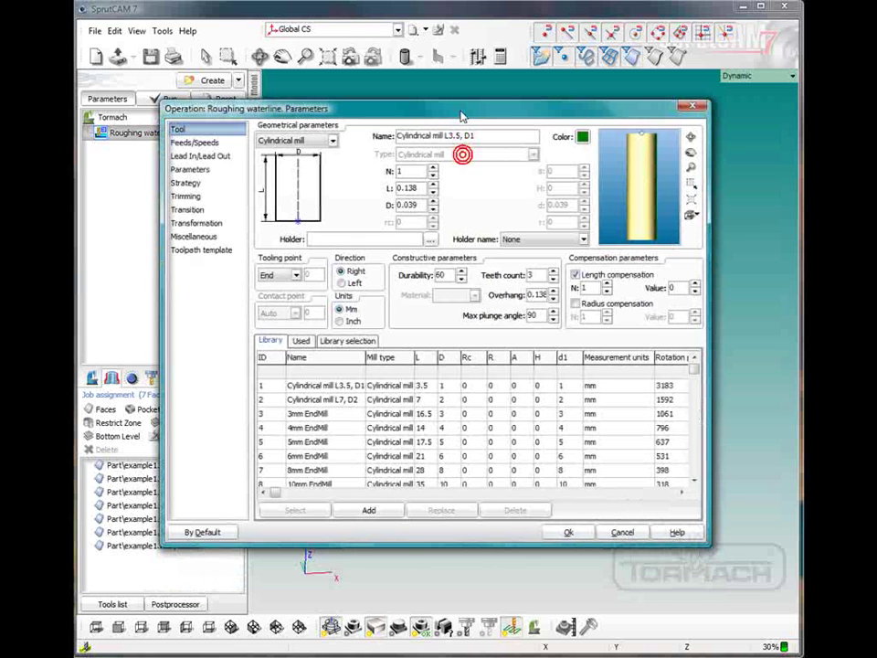
click(347, 340)
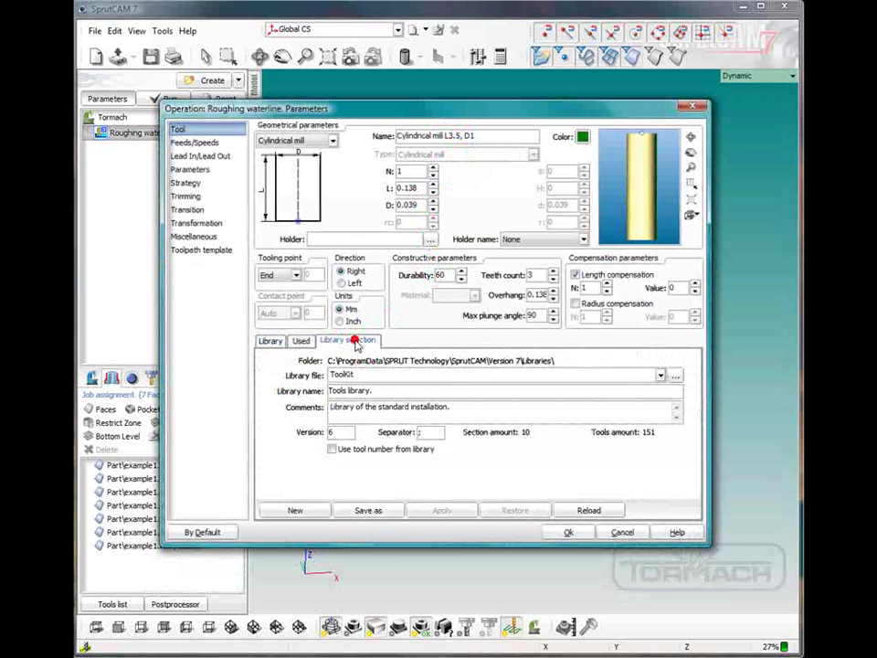
click(660, 375)
click(619, 409)
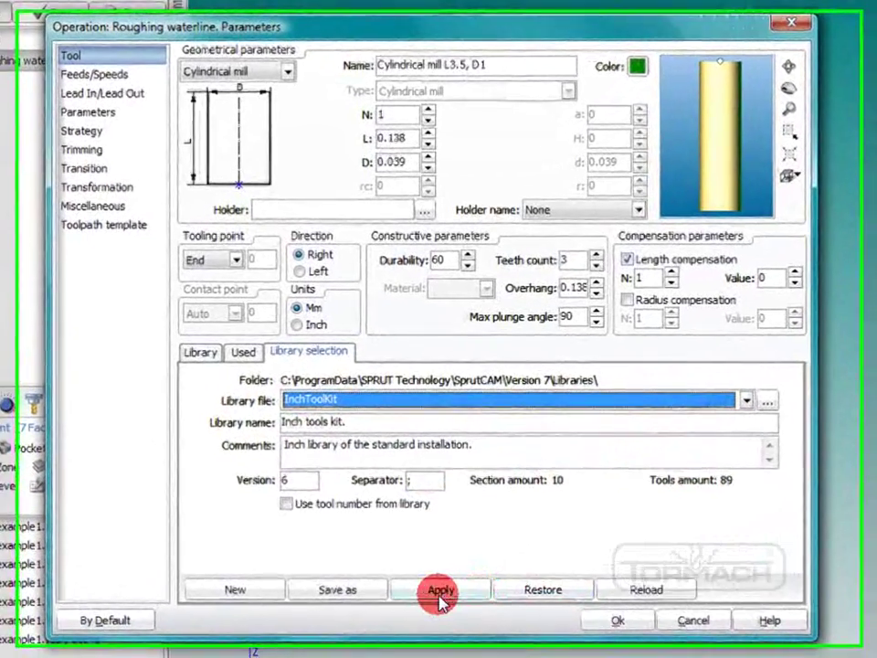
click(442, 520)
- Load the 1/2" Solid Carbide End Mill and set its length L to 2
click(187, 355)
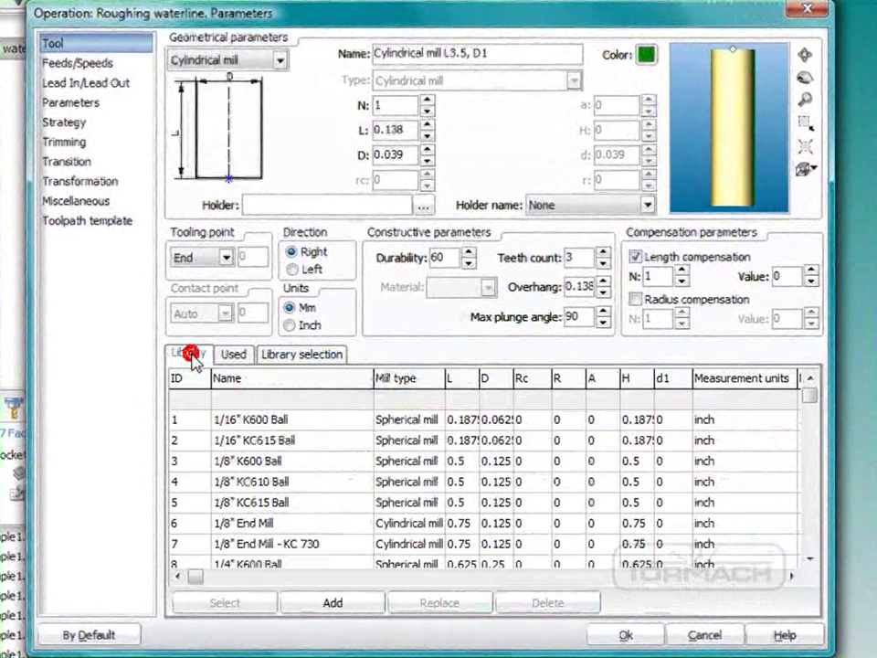
click(290, 476)
scroll(290, 477, down, 12)
scroll(287, 492, down, 10)
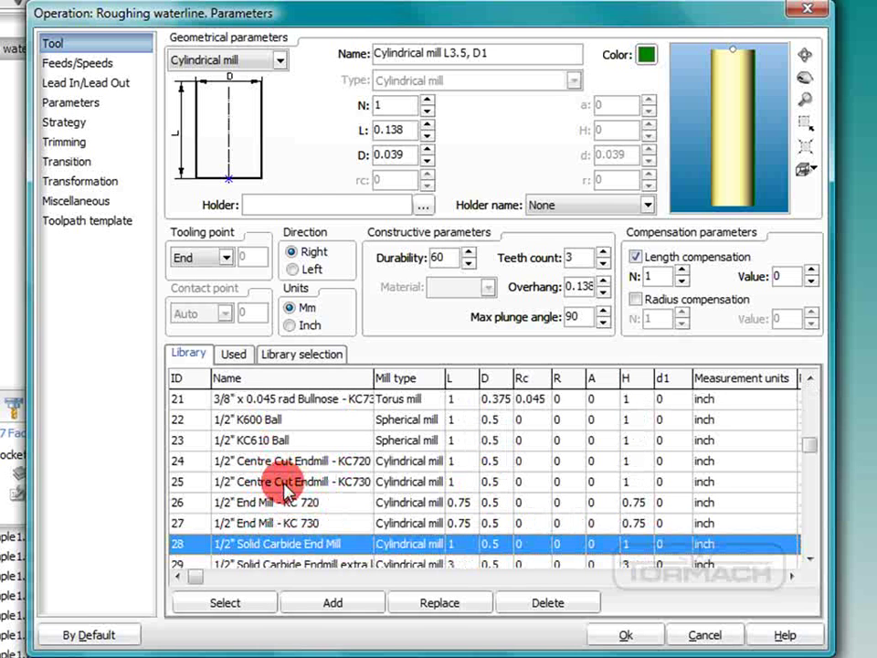
double_click(288, 544)
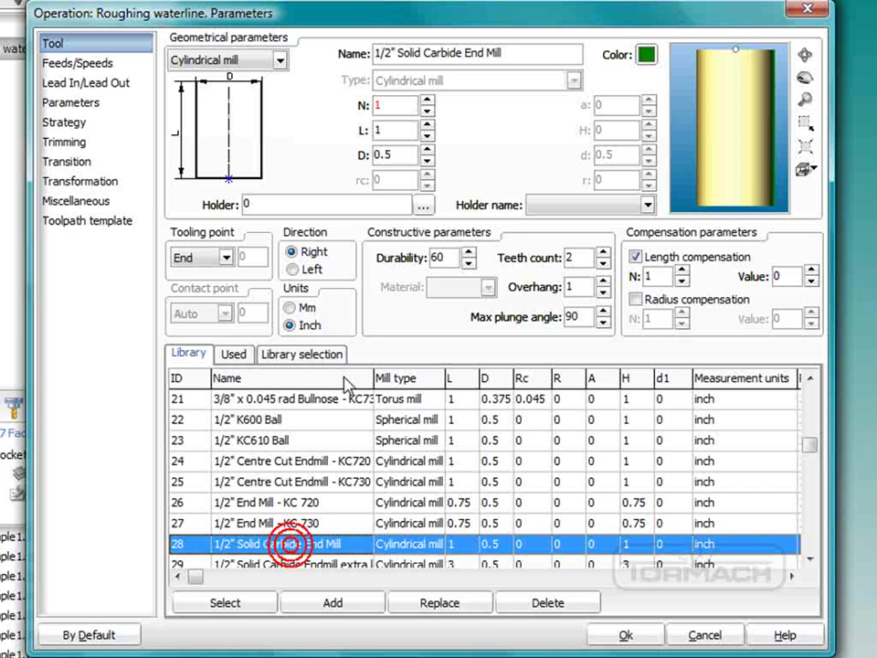
double_click(382, 131)
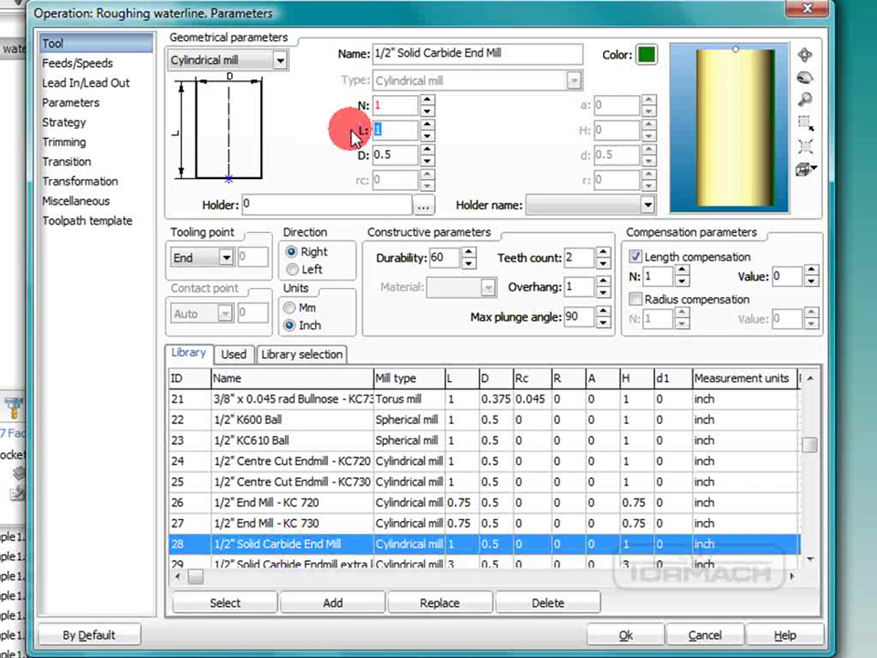
text(2)
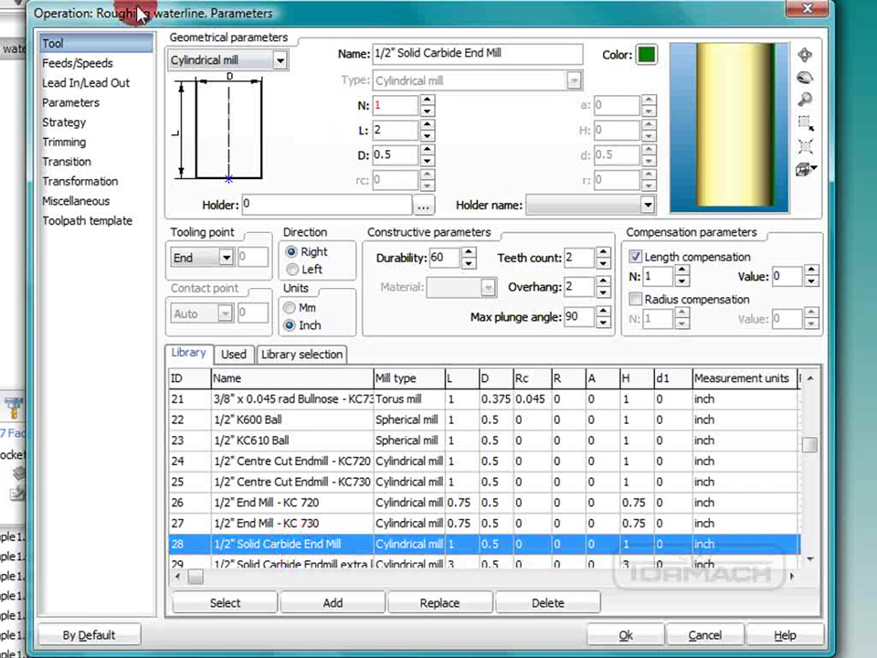
- In Lead In/Lead Out, make the plunge use a Safe level of .05
click(62, 62)
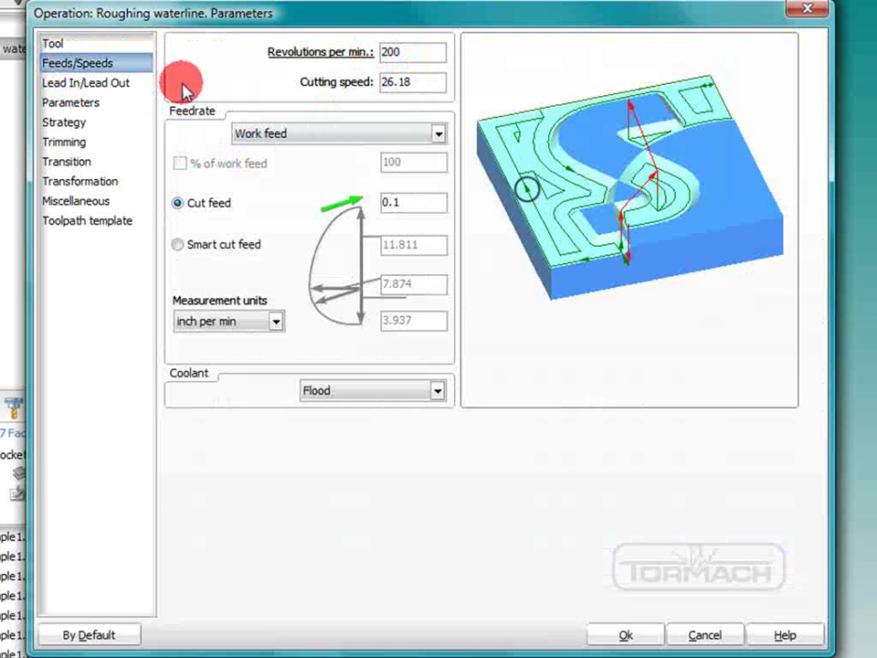
click(79, 85)
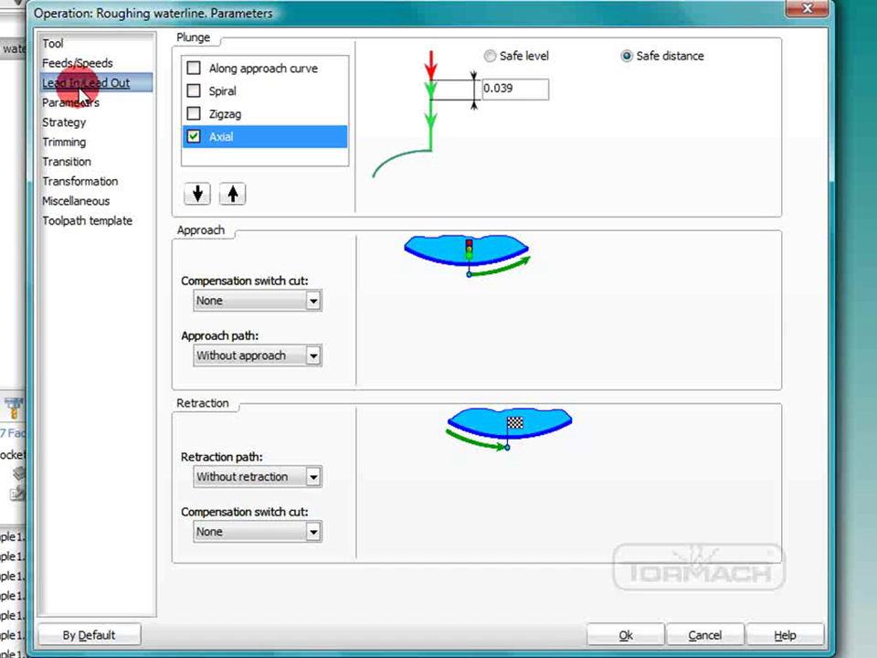
click(490, 56)
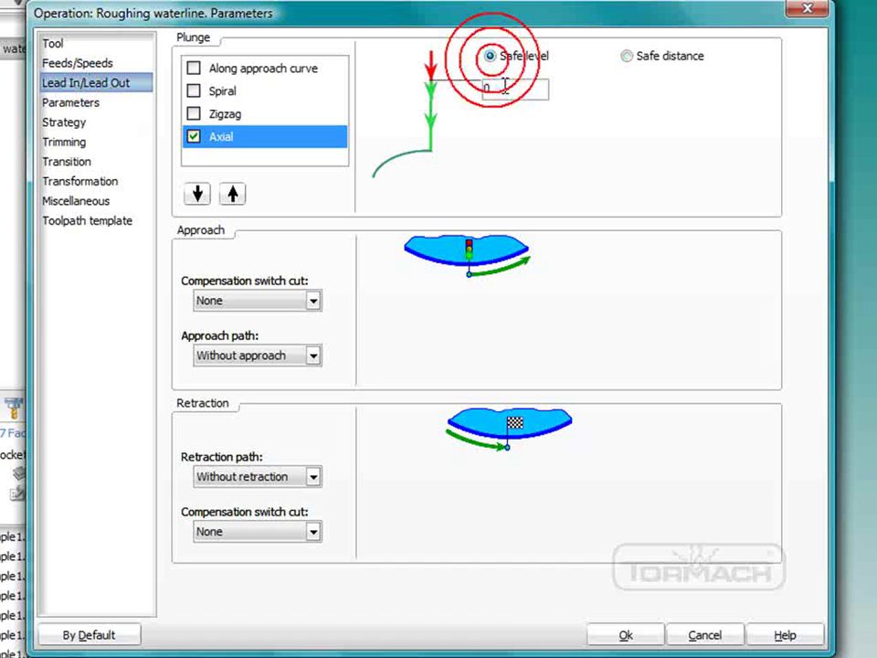
click(502, 87)
text(.05)
click(440, 110)
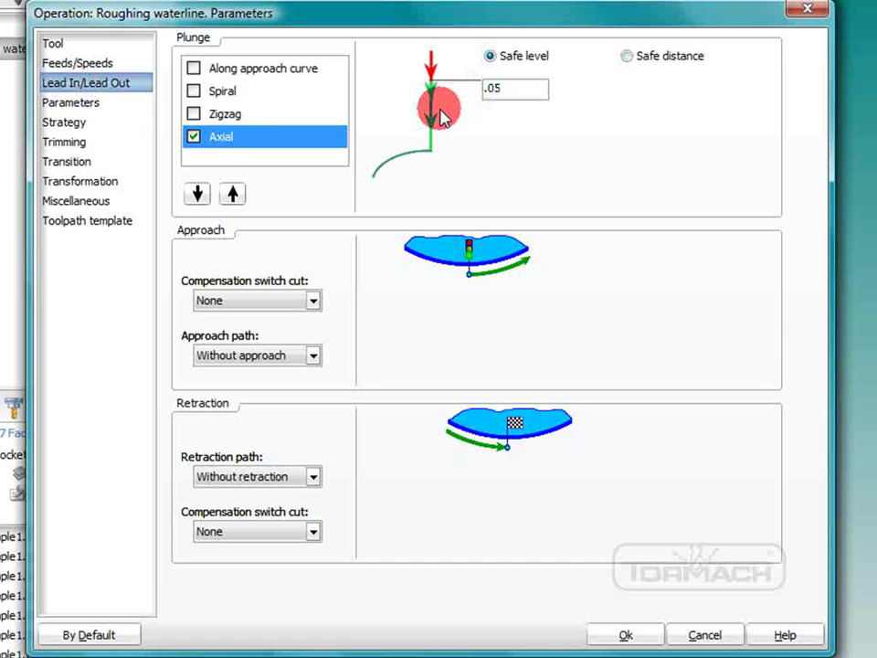
click(78, 103)
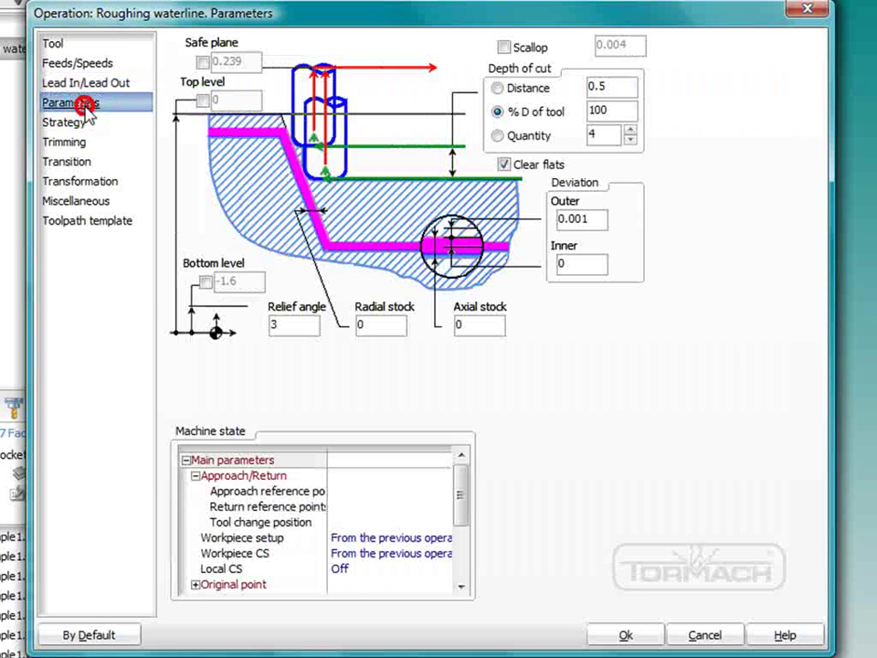
- Set relief angle 0, enable a 0.05 safe plane, and a 0.05 depth-of-cut distance
double_click(284, 327)
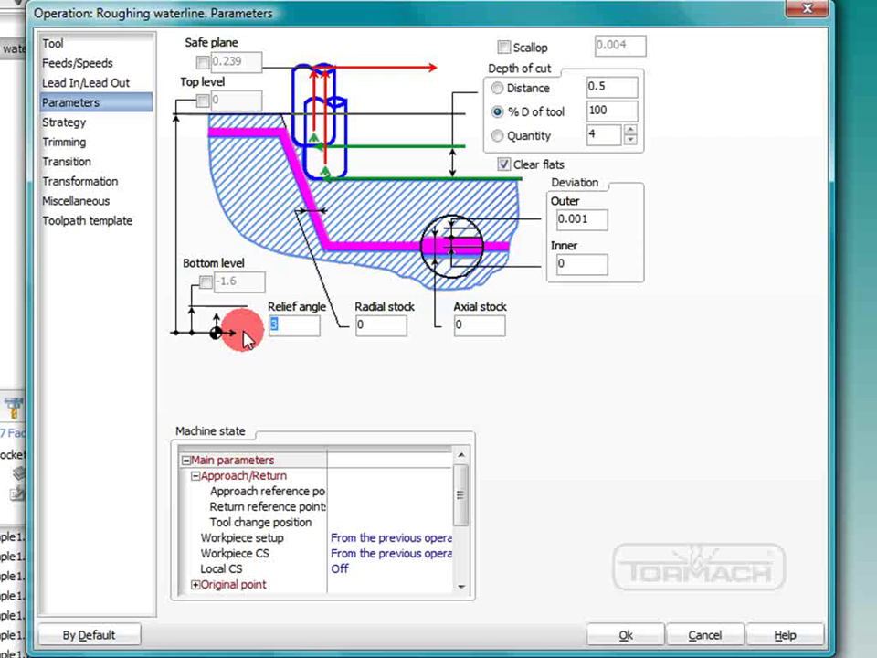
text(0)
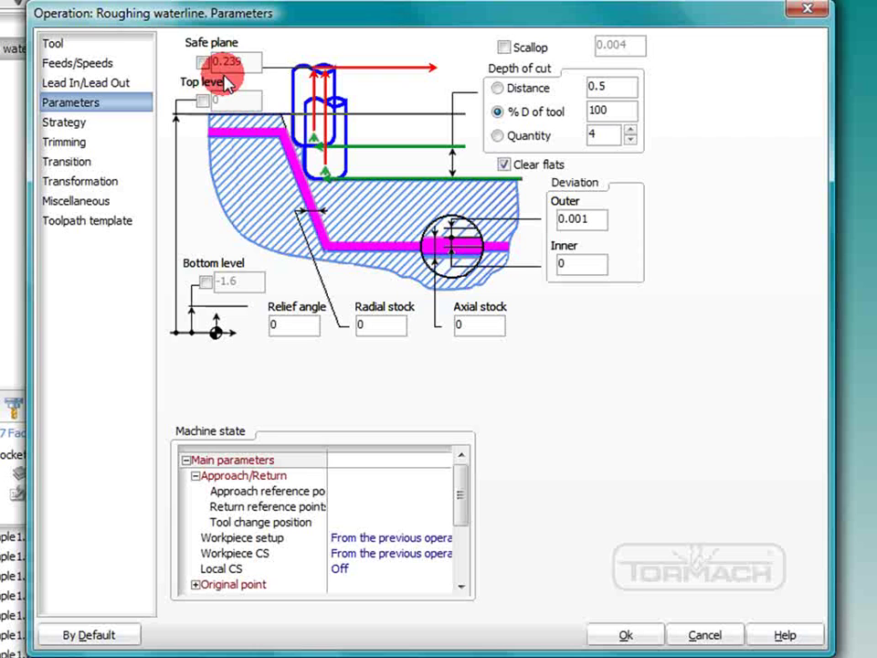
click(202, 61)
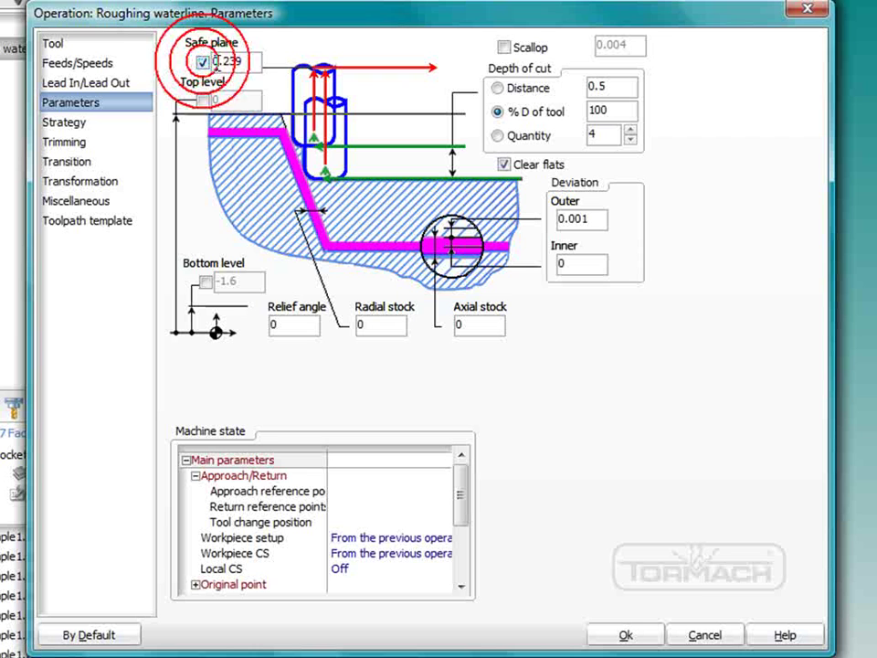
click(222, 61)
text(0.05)
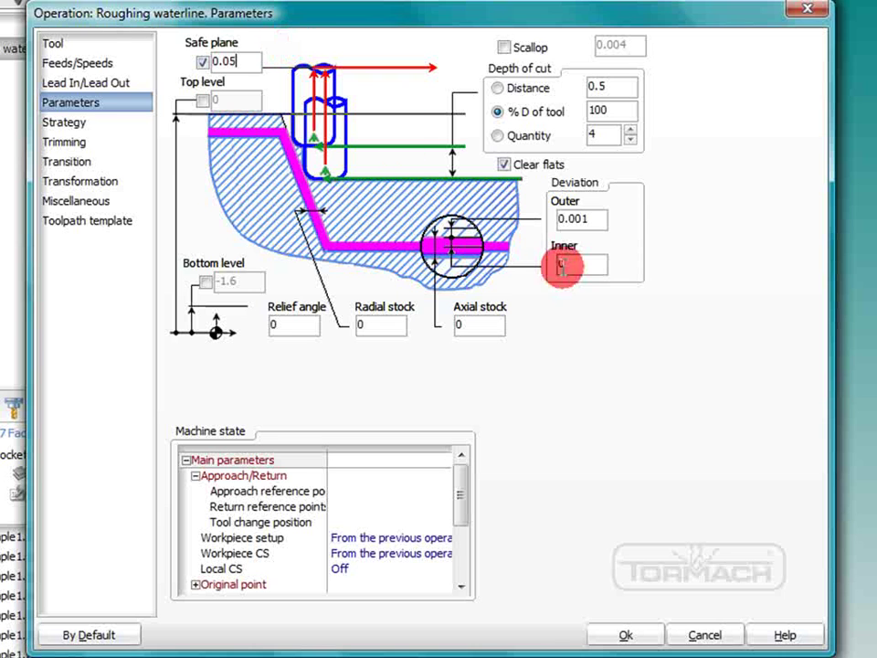
click(599, 85)
text(05)
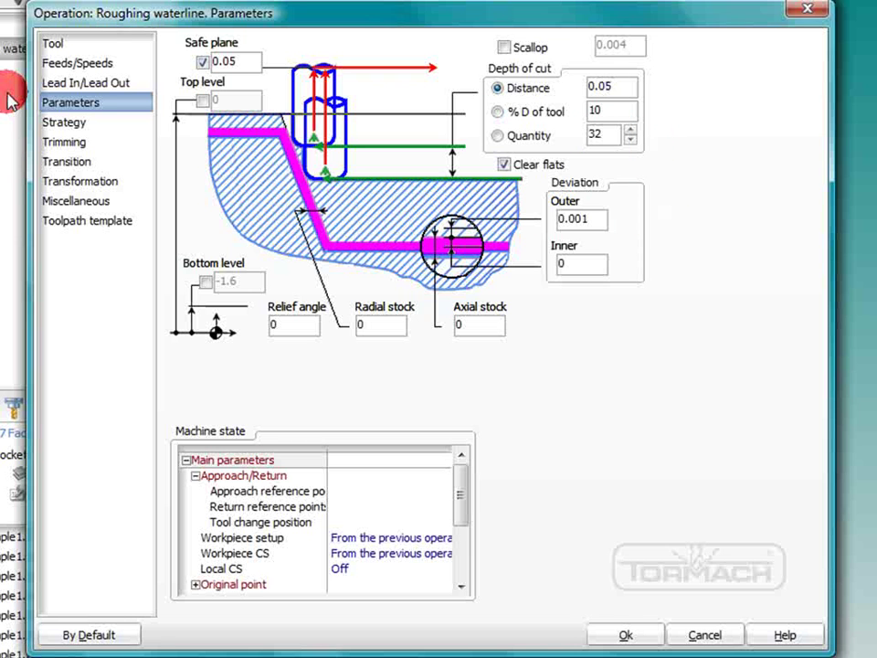
- Set the radial and axial stock allowances to .01
click(66, 123)
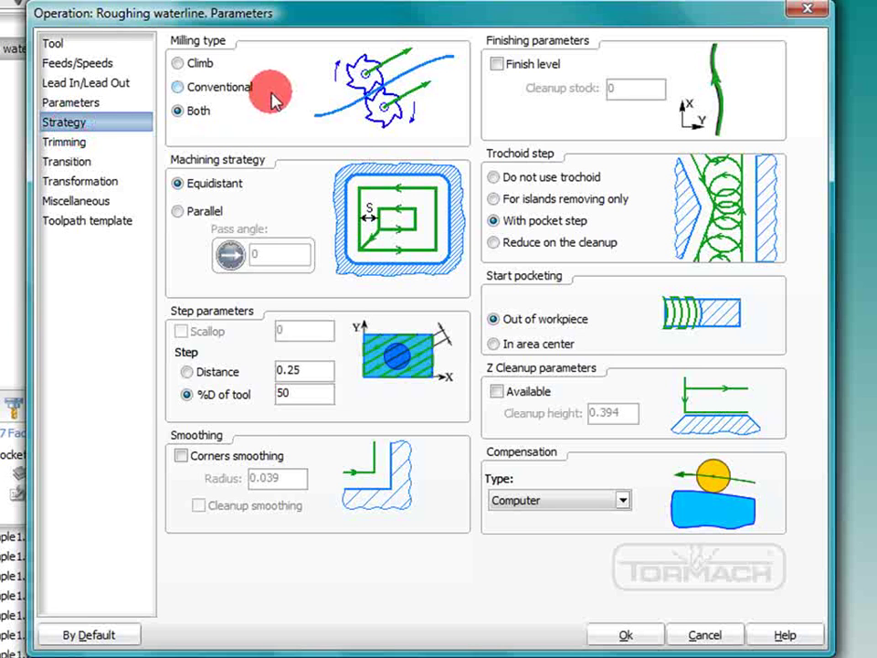
click(73, 101)
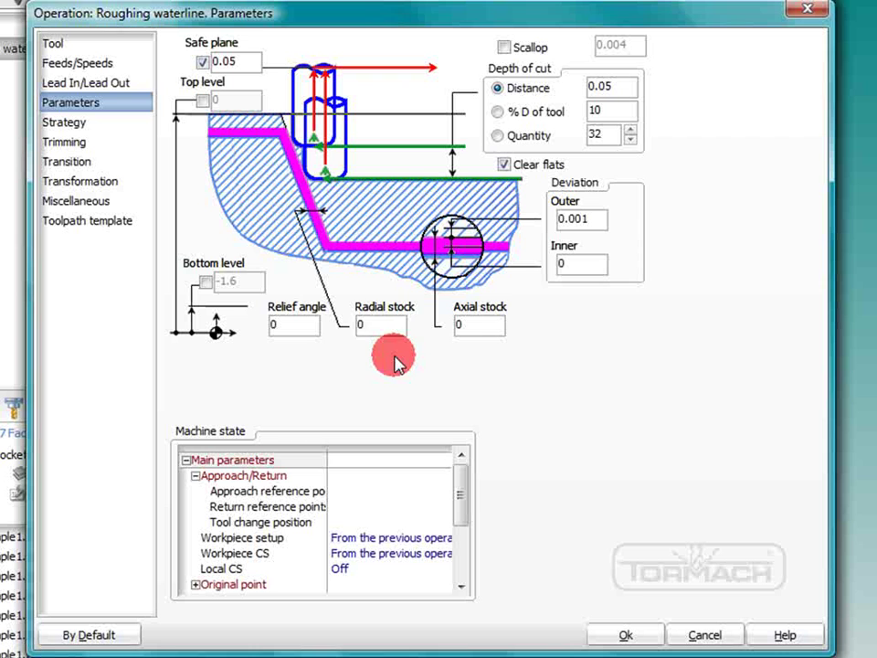
double_click(363, 324)
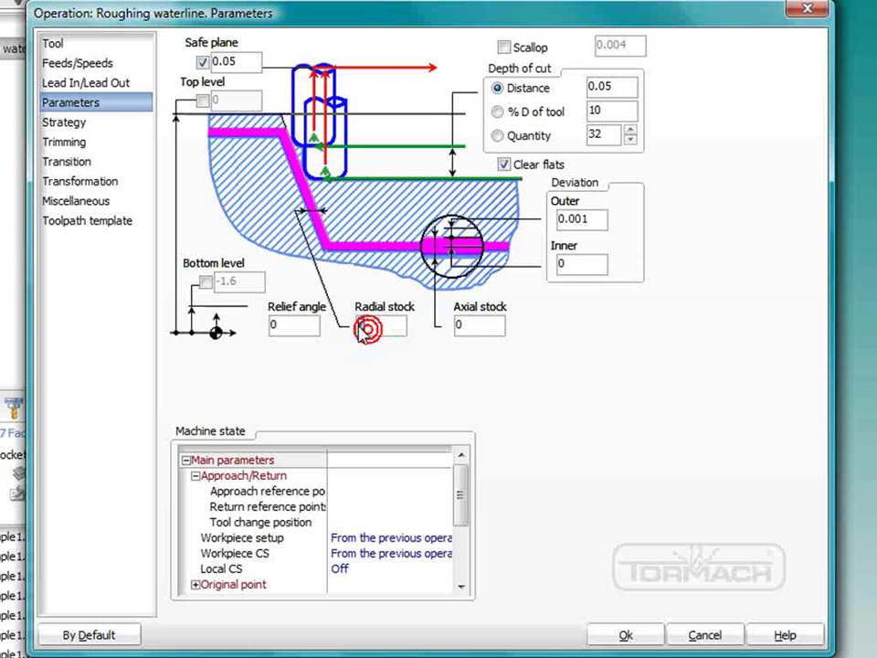
text(.01)
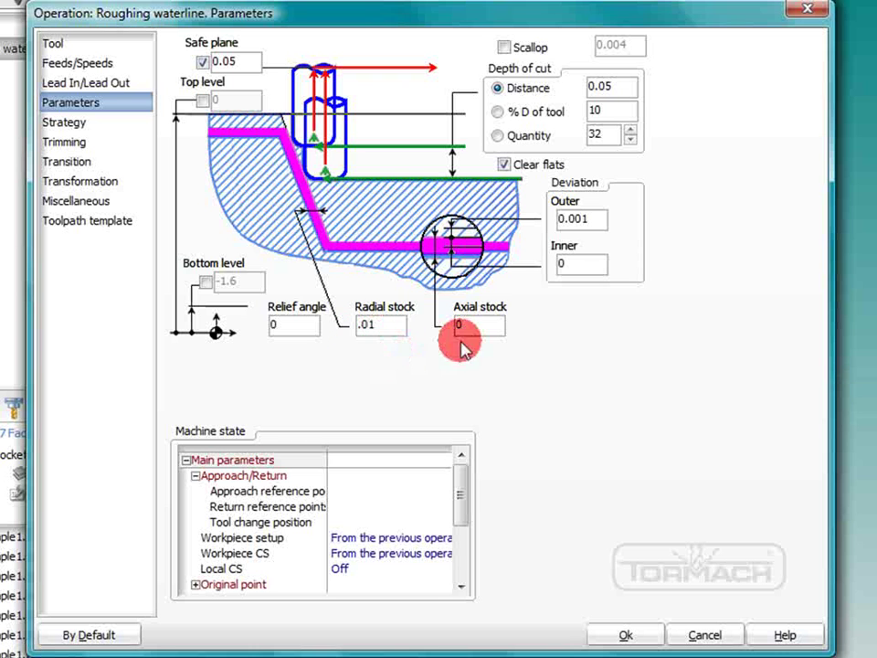
double_click(464, 325)
text(.01)
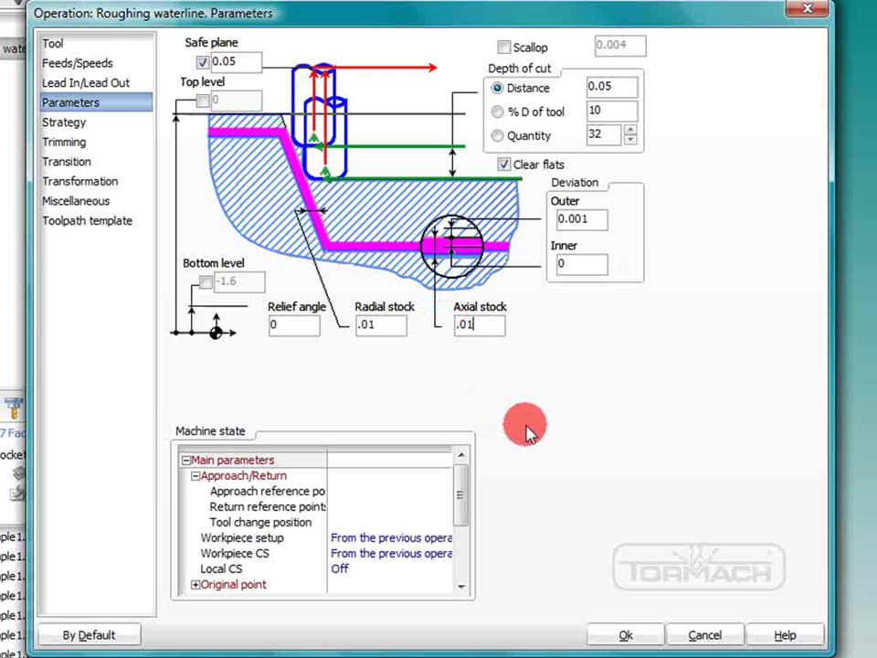
click(62, 122)
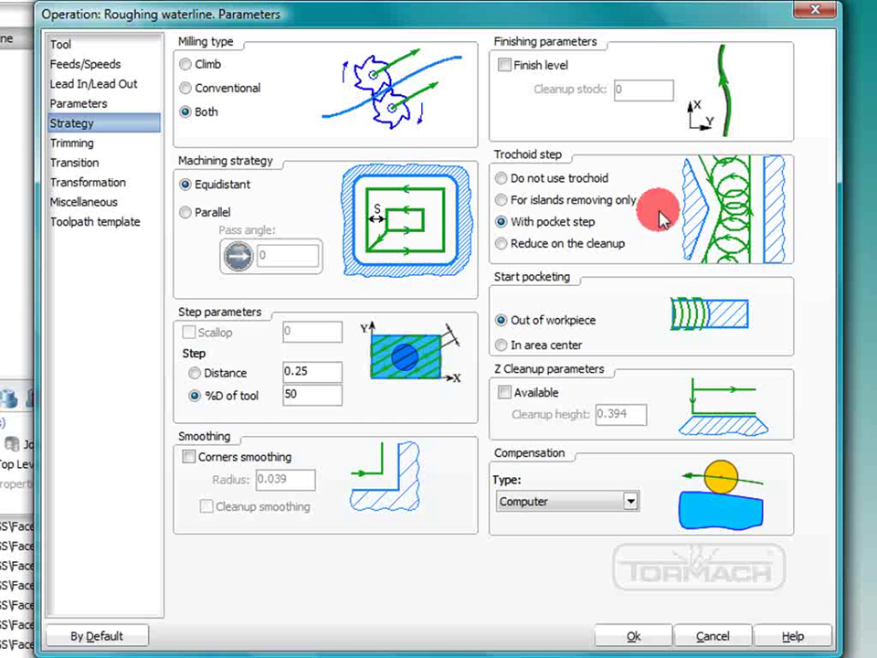
- Set the Roughing waterline Trochoid step to 'Do not use trochoid' instead of With pocket step
click(499, 179)
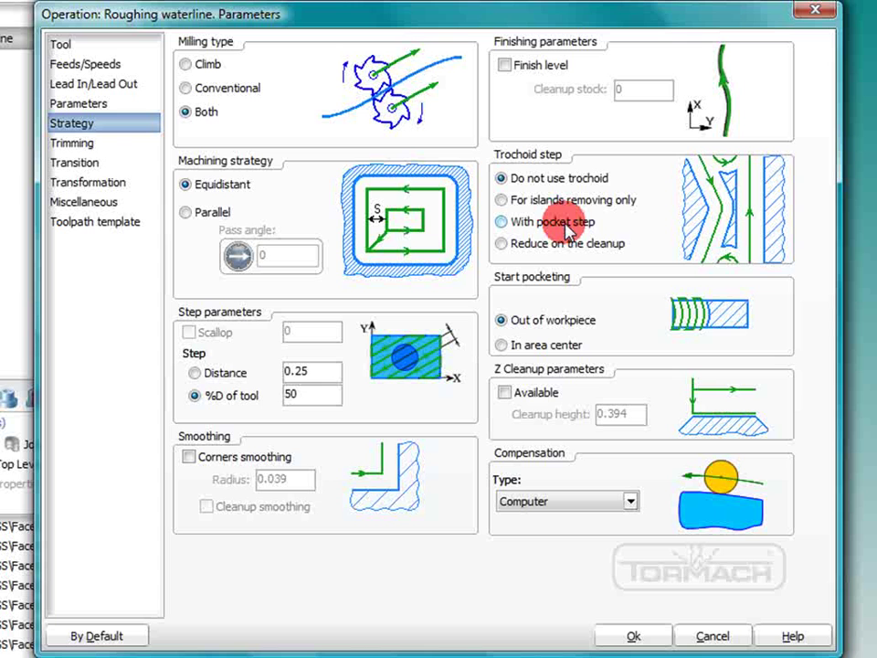
- Turn on hole capping under Trimming and set its dimension to .45
click(69, 143)
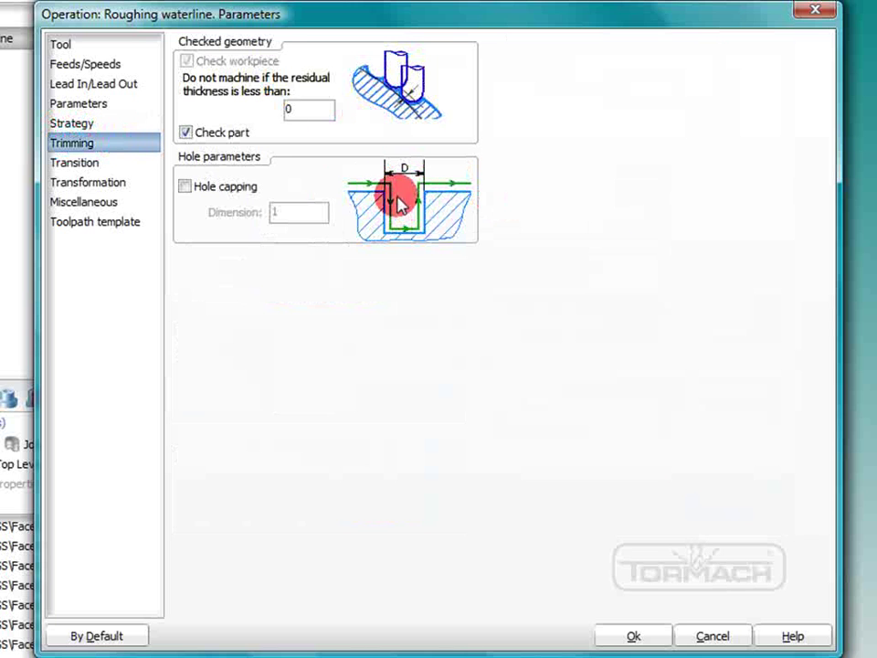
click(185, 186)
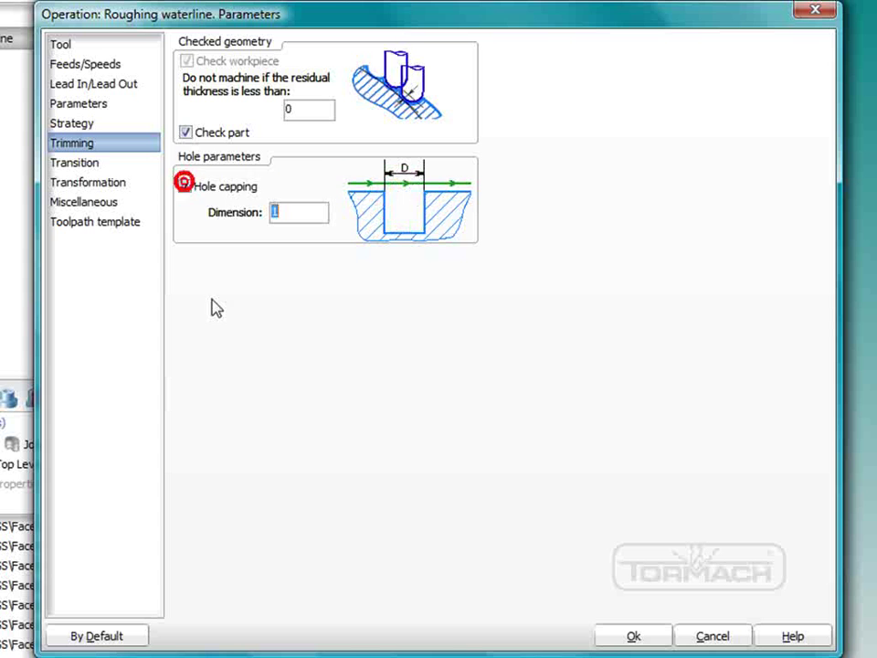
click(270, 212)
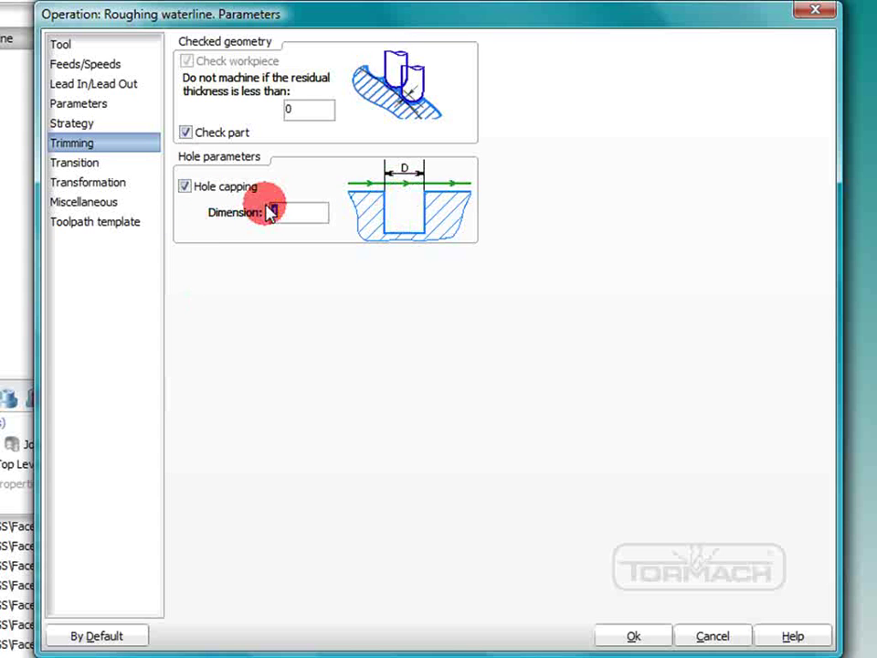
double_click(270, 212)
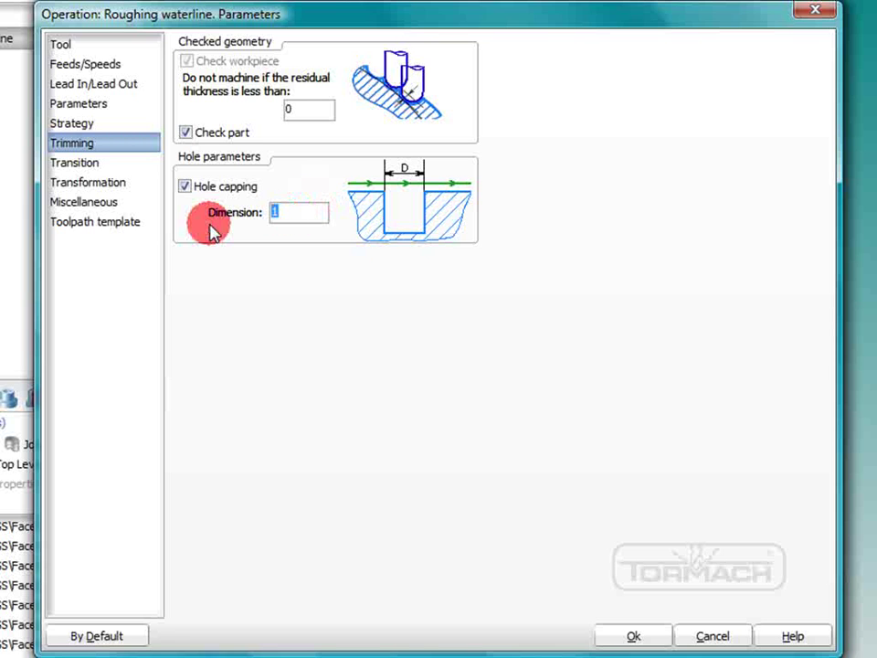
text(.5)
click(211, 224)
text(45)
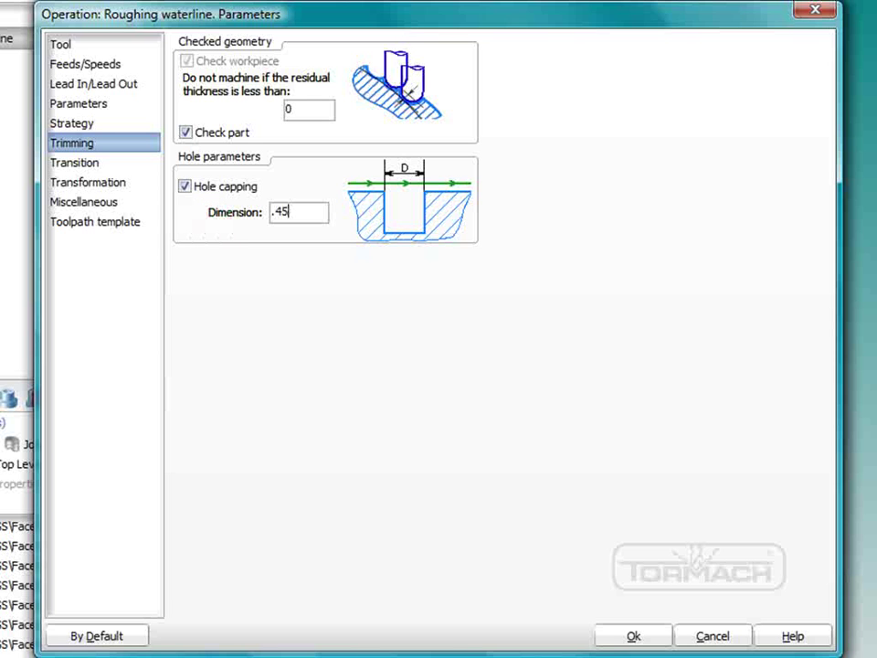
- Review the Transition, Transformation and Miscellaneous settings pages of the roughing operation
click(88, 163)
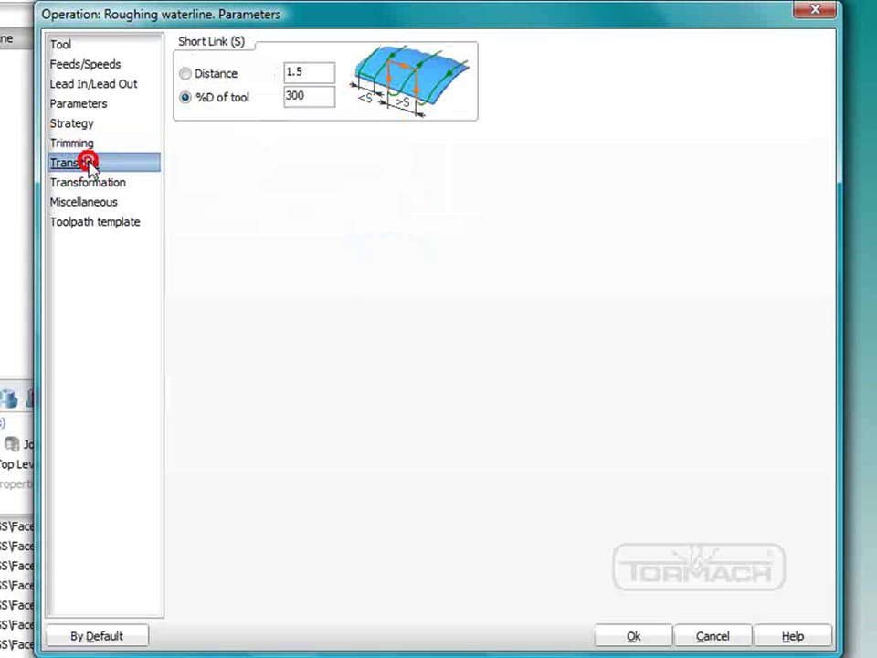
click(87, 184)
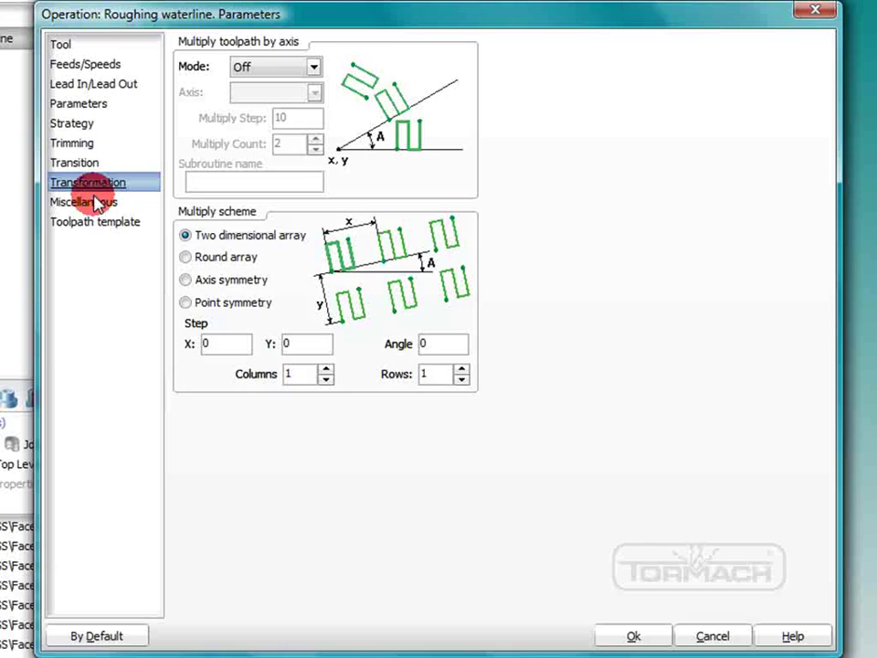
click(89, 202)
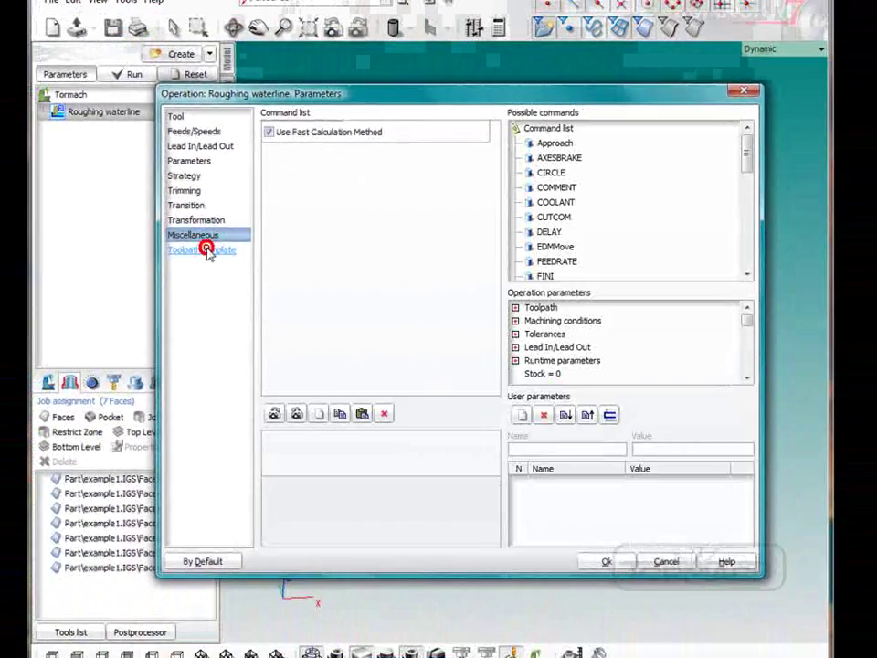
click(206, 249)
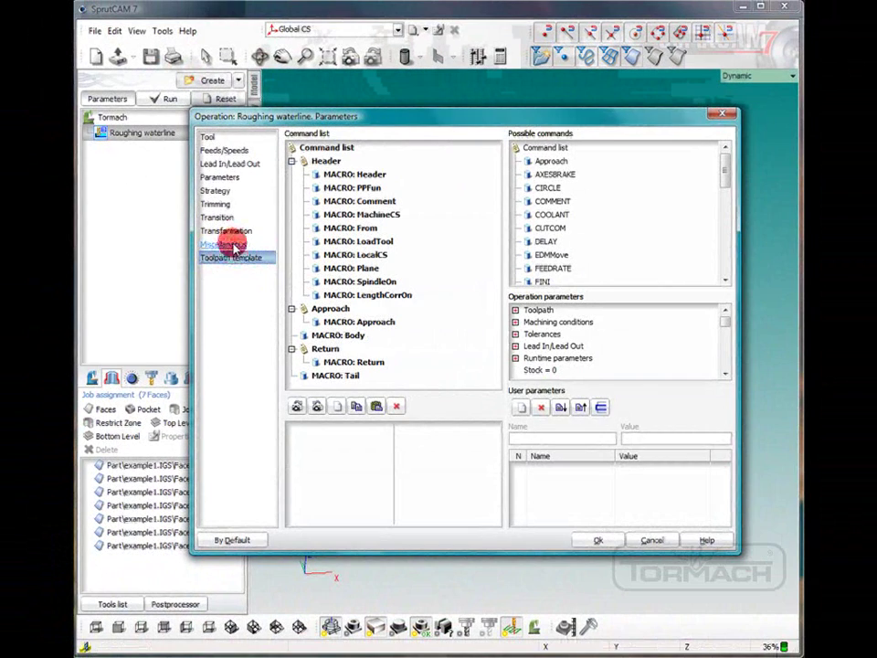
click(176, 116)
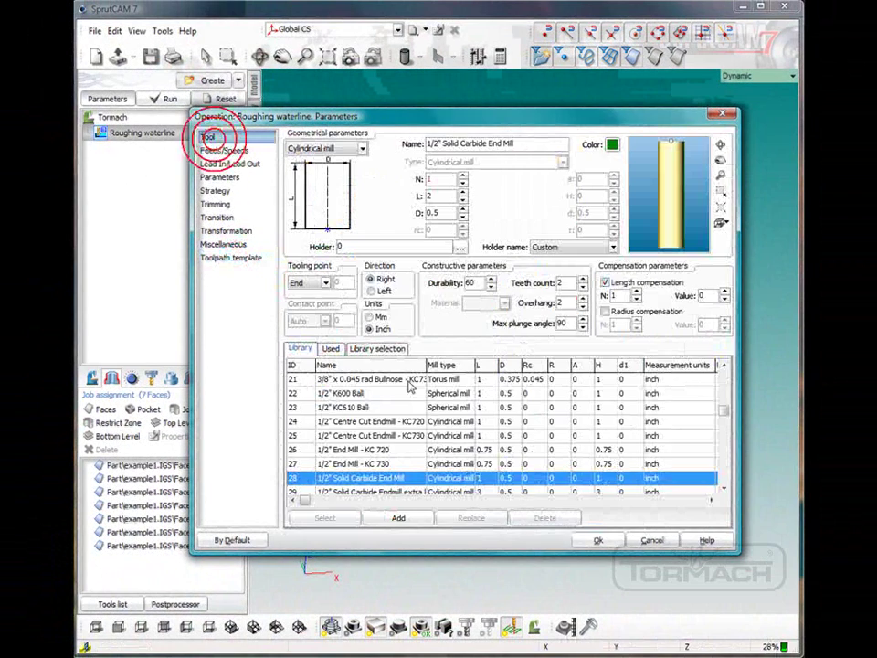
click(628, 541)
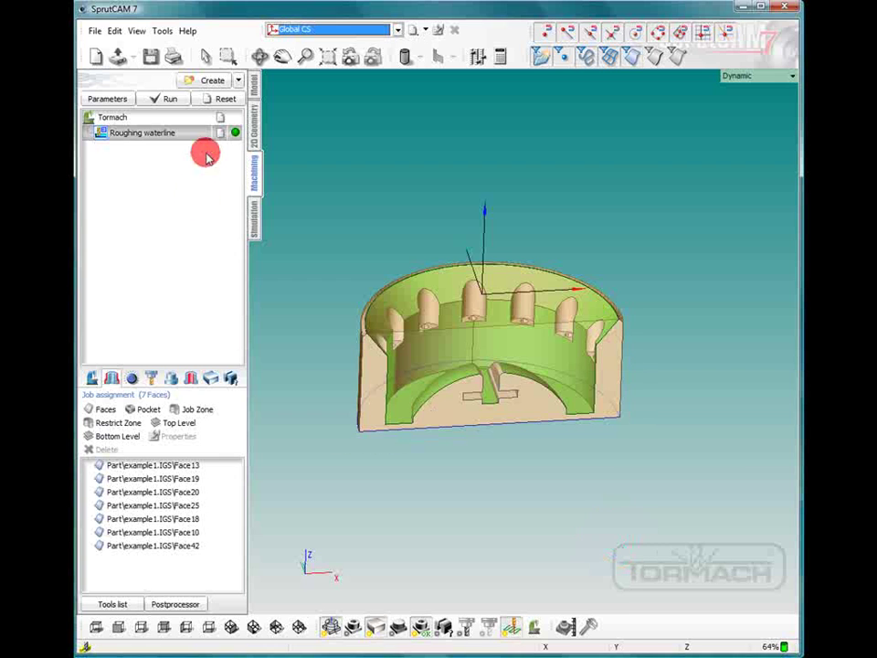
click(164, 99)
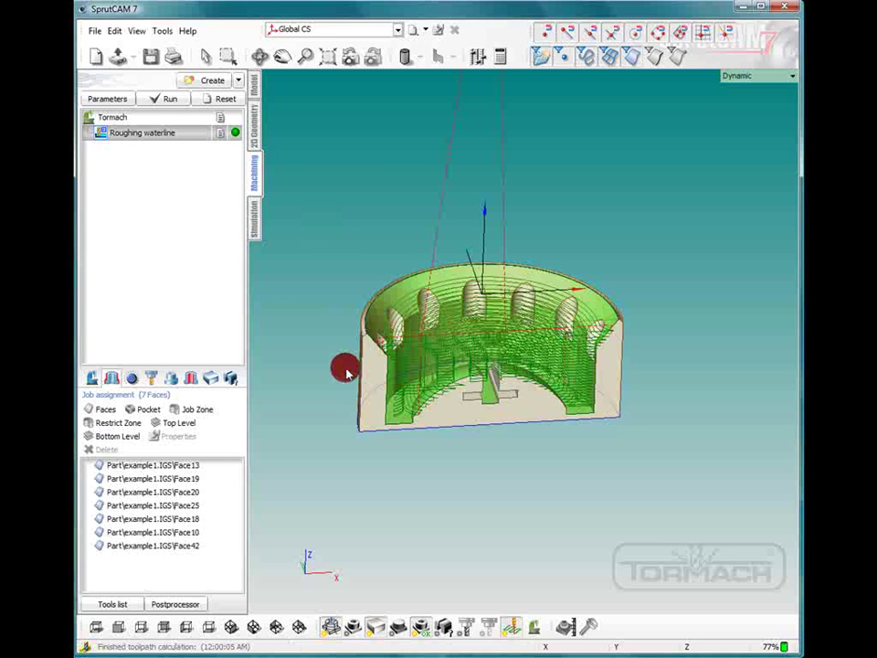
- Play the Roughing waterline simulation at increased speed until the half-round pocket is cut
click(256, 223)
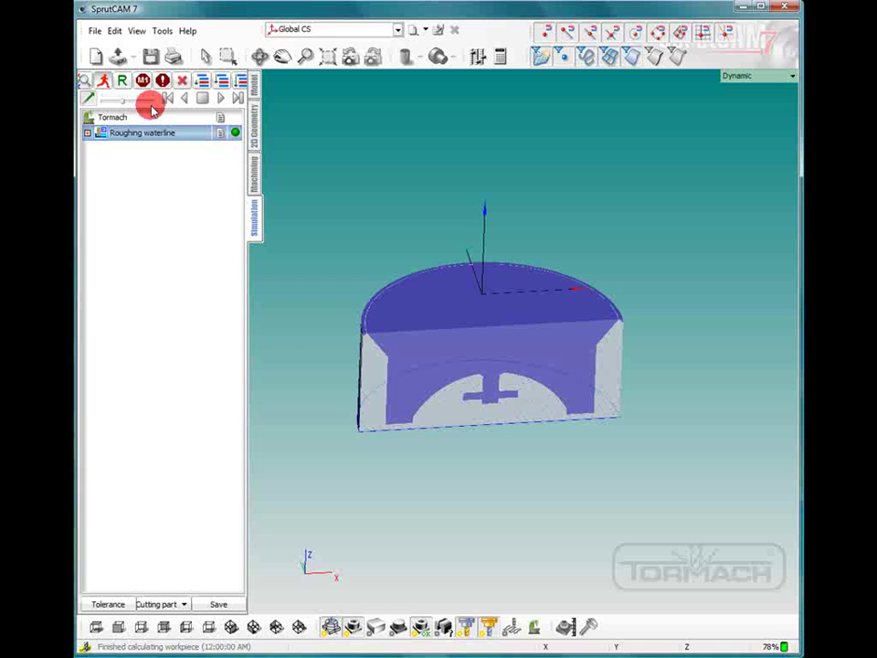
drag(151, 106, 121, 102)
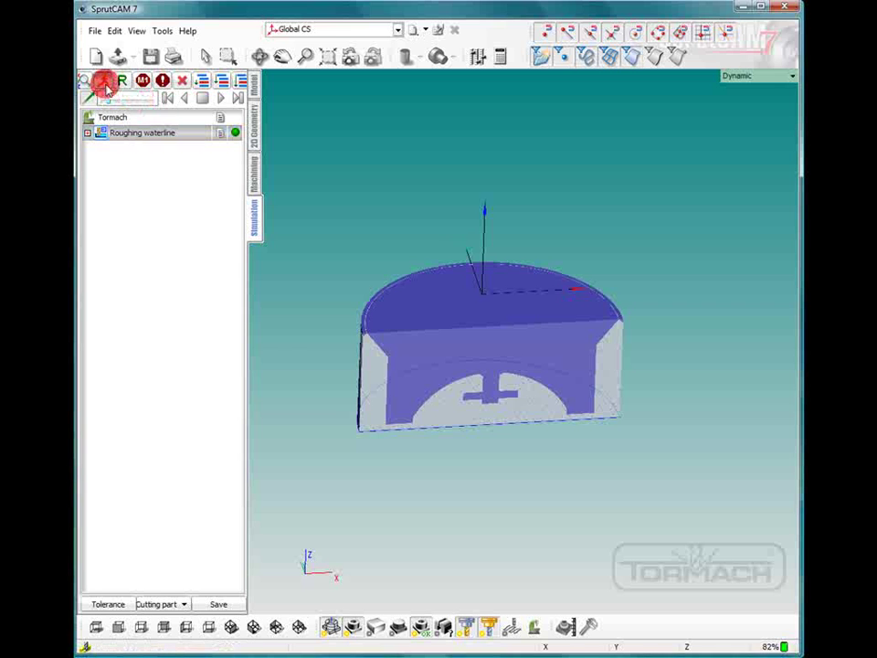
click(238, 98)
click(220, 100)
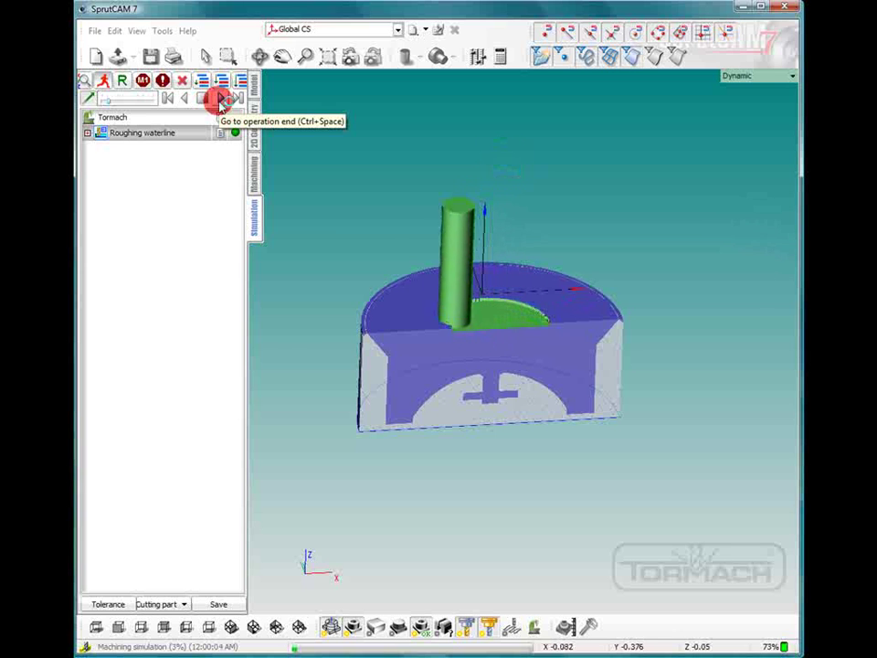
drag(110, 104, 155, 101)
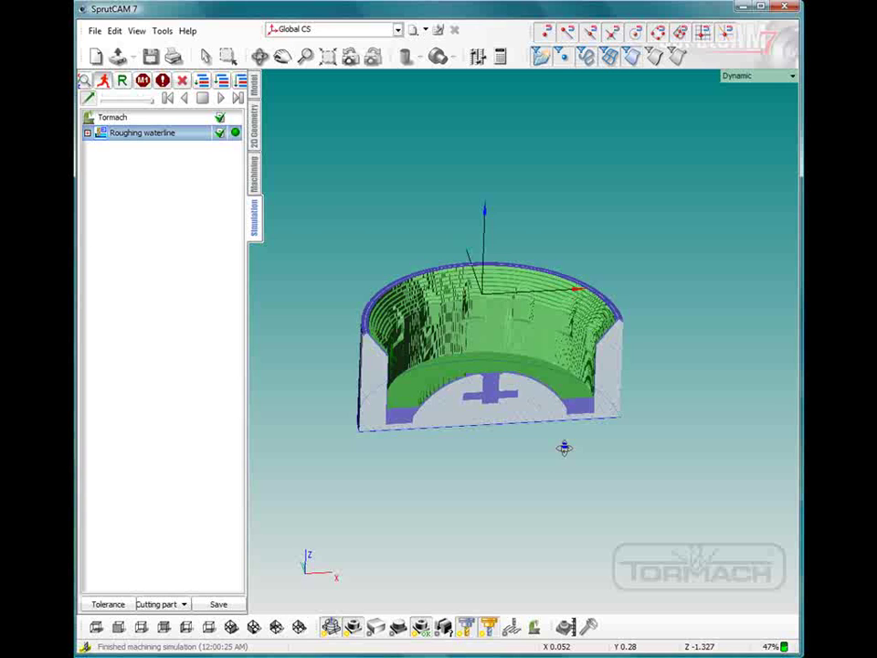
scroll(461, 470, up, 3)
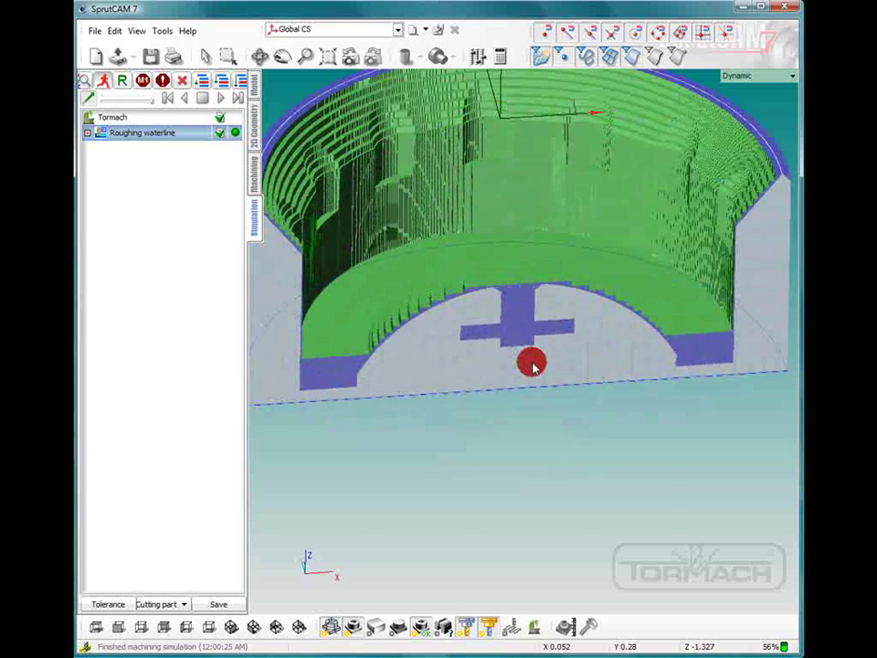
scroll(532, 366, up, 1)
right_click(533, 365)
click(495, 408)
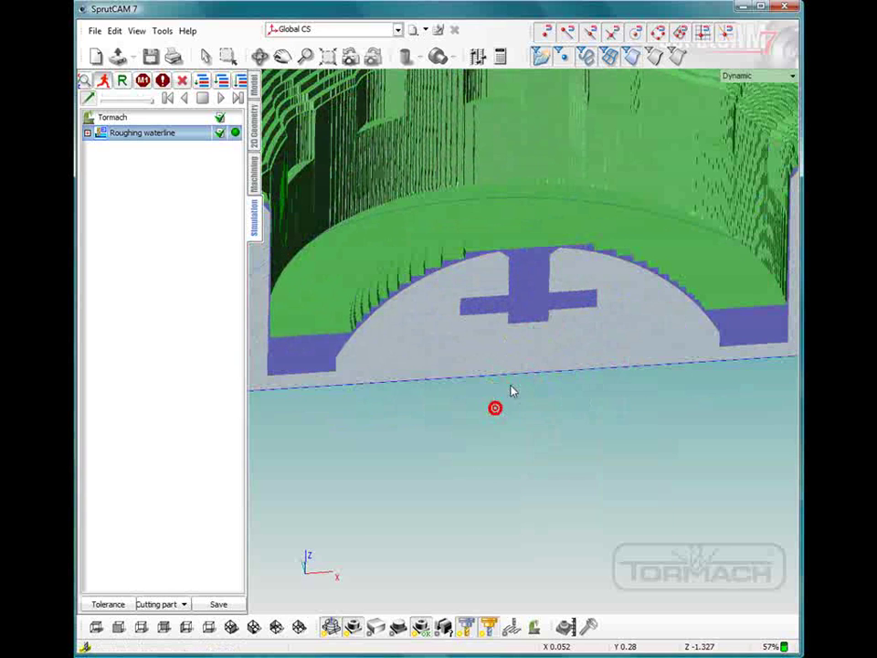
right_drag(511, 370, 519, 364)
mouse_move(550, 427)
right_down()
mouse_move(566, 439)
mouse_move(587, 435)
mouse_move(550, 386)
mouse_move(518, 378)
mouse_move(493, 449)
mouse_move(408, 454)
mouse_move(425, 420)
mouse_move(480, 384)
mouse_move(615, 382)
mouse_move(622, 448)
mouse_move(581, 348)
mouse_move(510, 355)
right_up()
scroll(510, 355, down, 5)
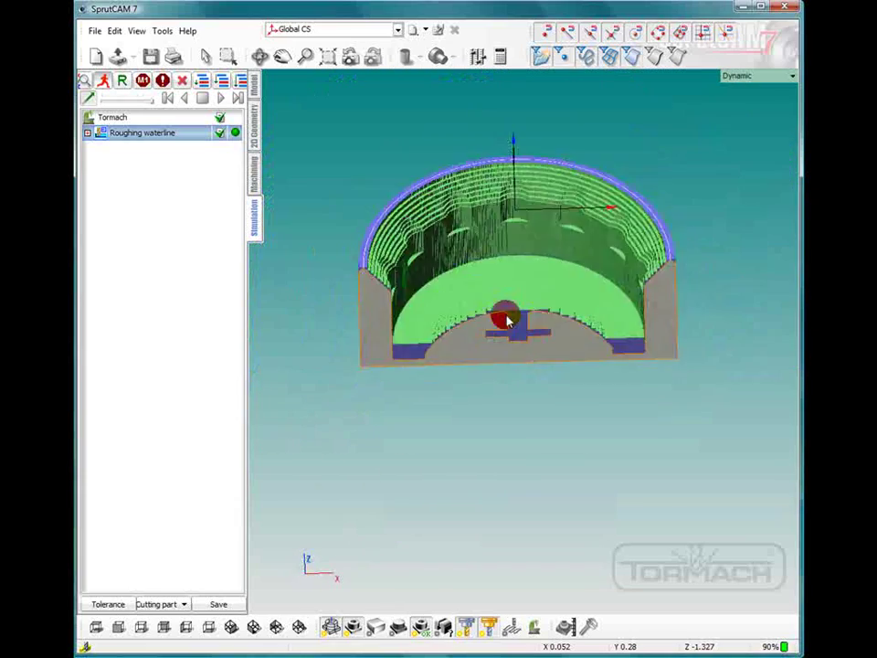
scroll(514, 317, up, 6)
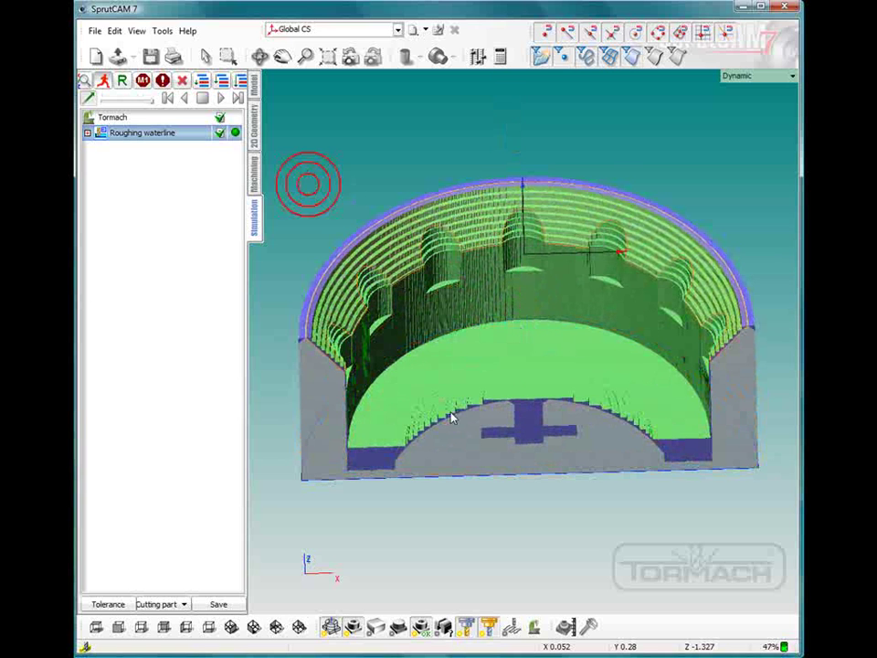
middle_drag(501, 358, 476, 335)
right_drag(487, 343, 495, 422)
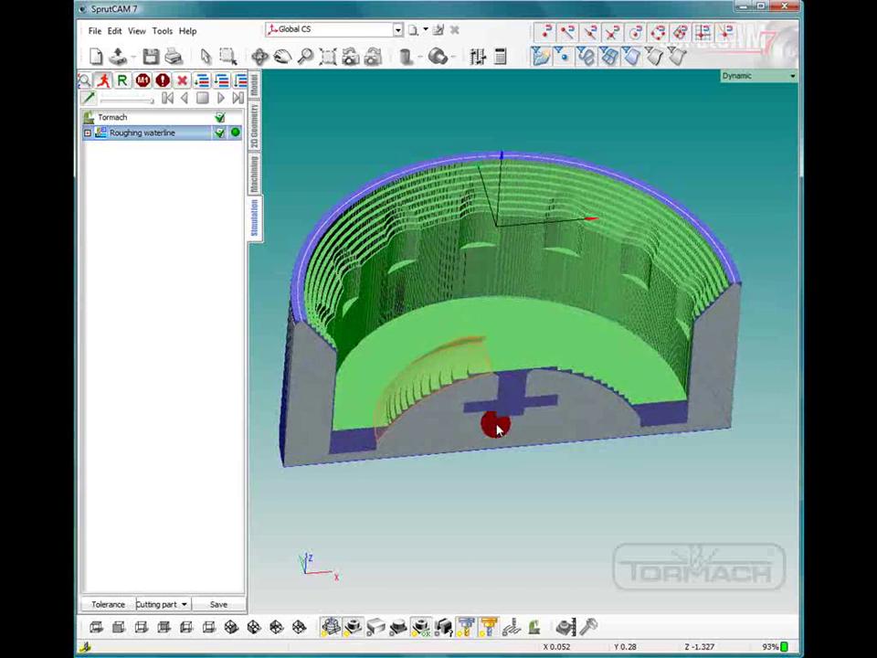
- Create a Finishing waterline operation below Roughing waterline and select it
click(256, 187)
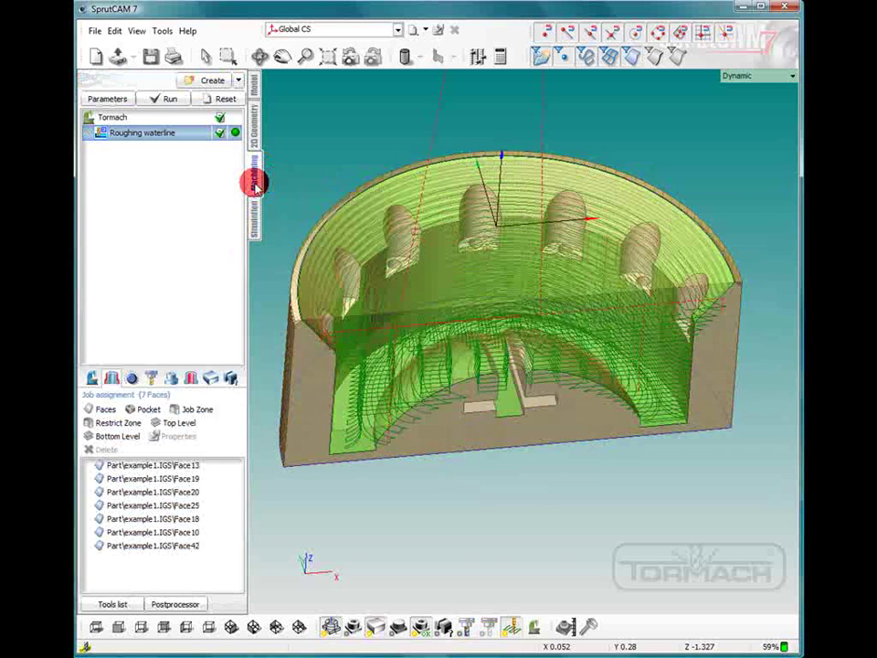
click(238, 83)
mouse_move(263, 114)
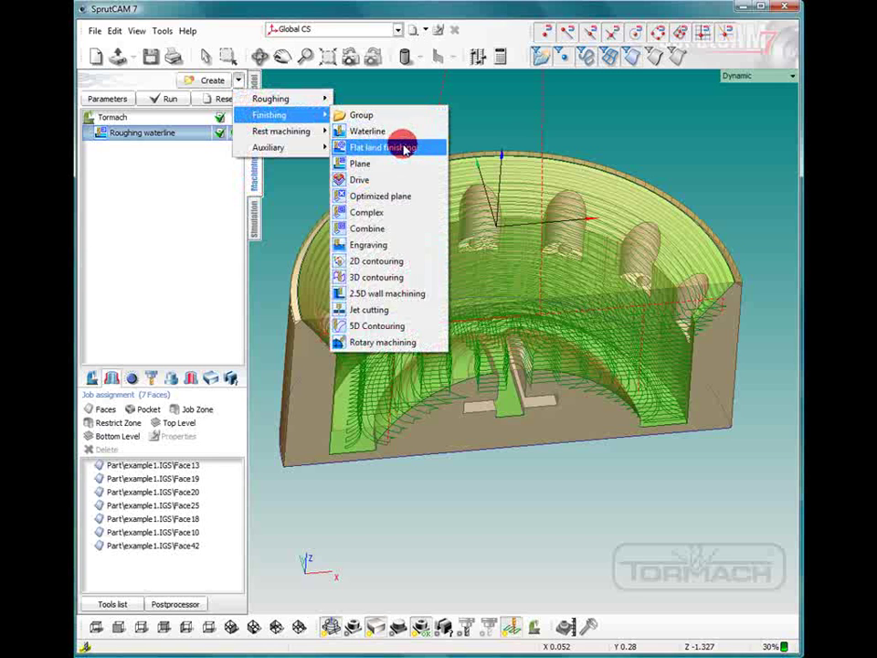
click(384, 132)
click(134, 149)
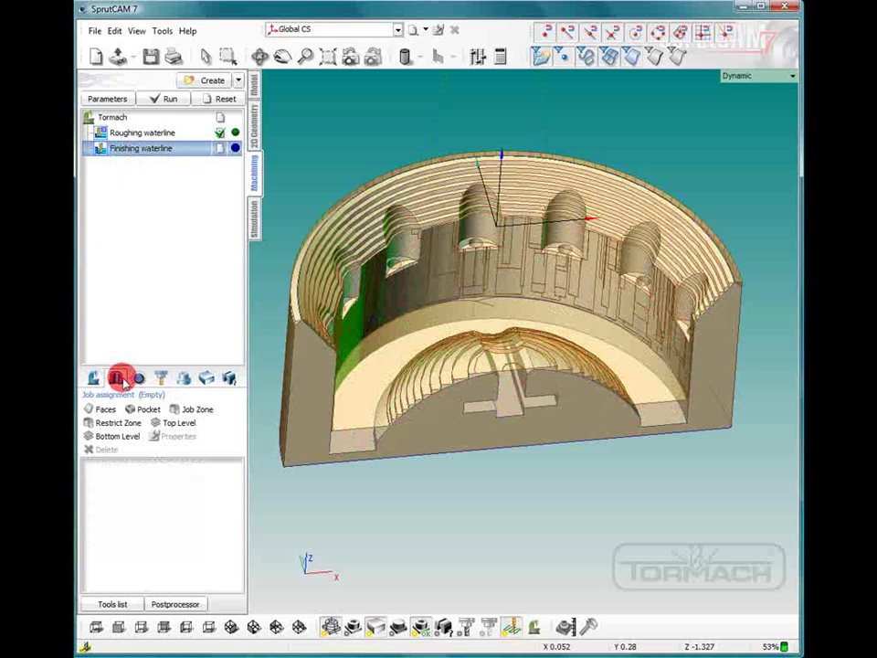
- Pick the inner wall, dome and floor faces of the half-round part for finishing
click(106, 410)
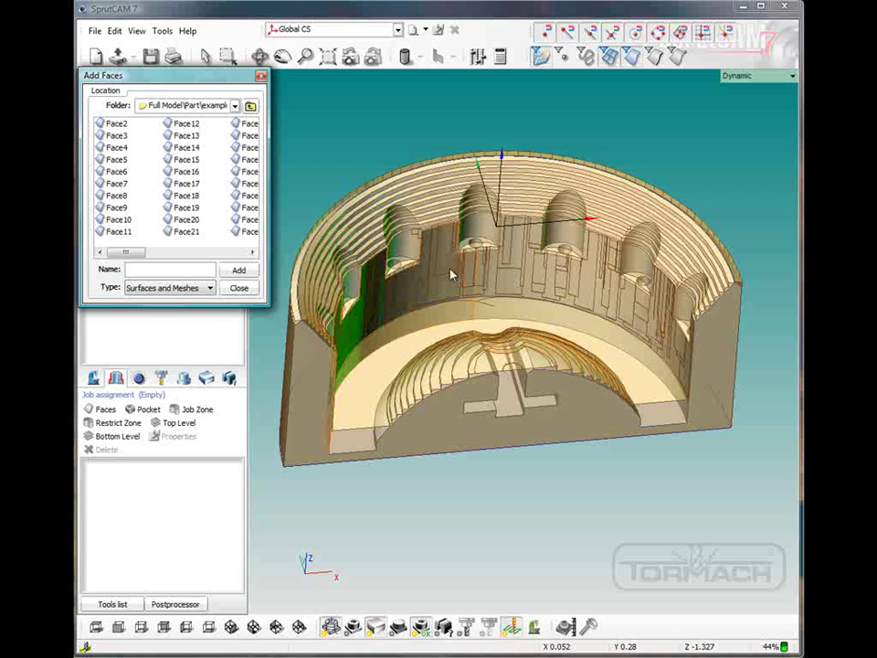
click(449, 270)
click(433, 209)
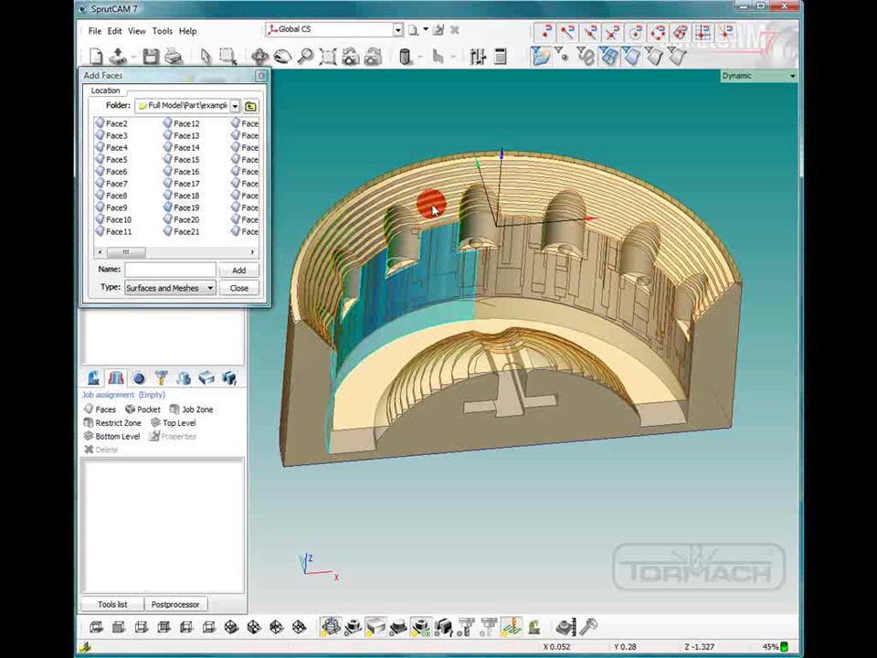
click(495, 264)
click(513, 271)
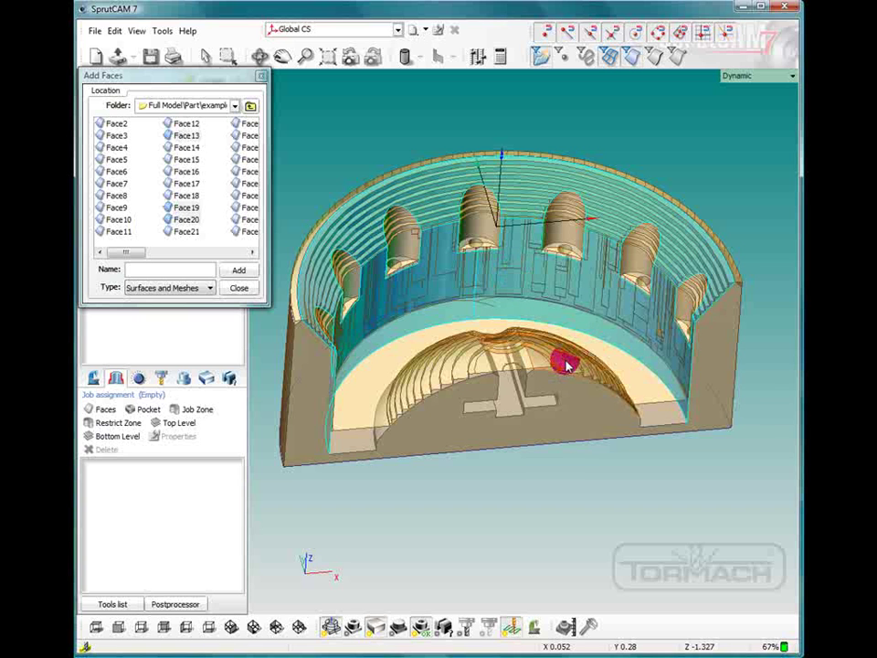
click(451, 365)
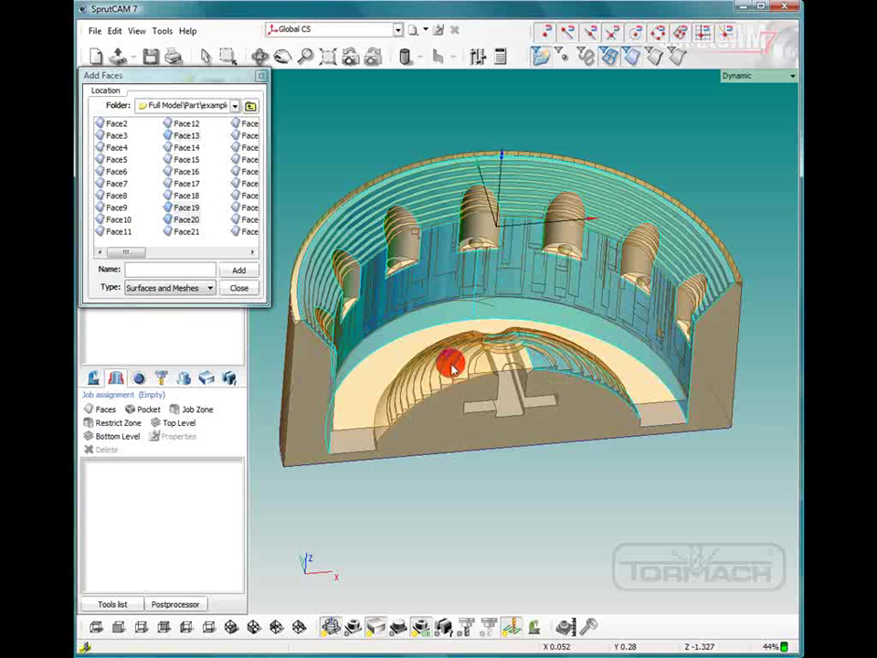
click(385, 370)
click(512, 396)
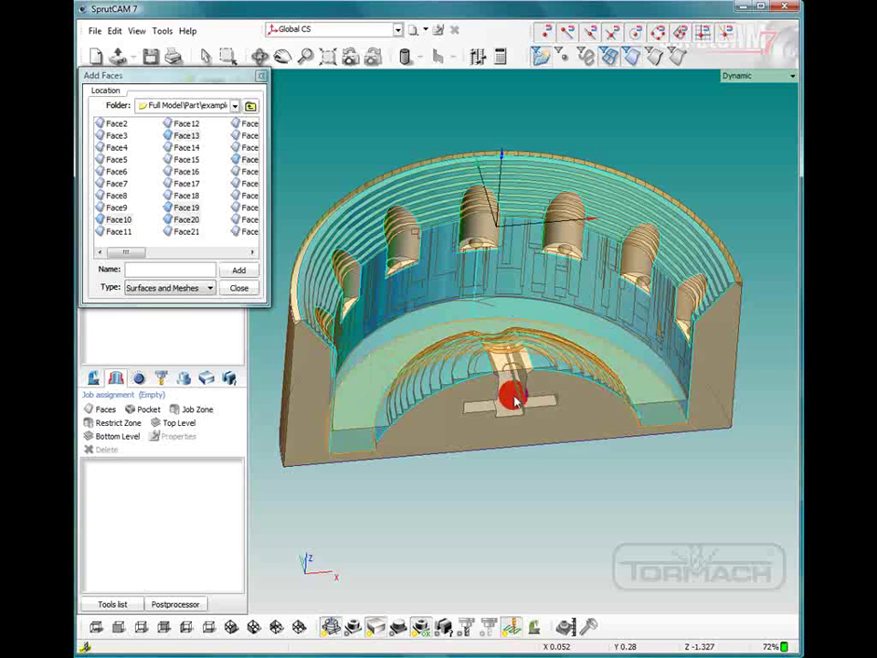
click(516, 403)
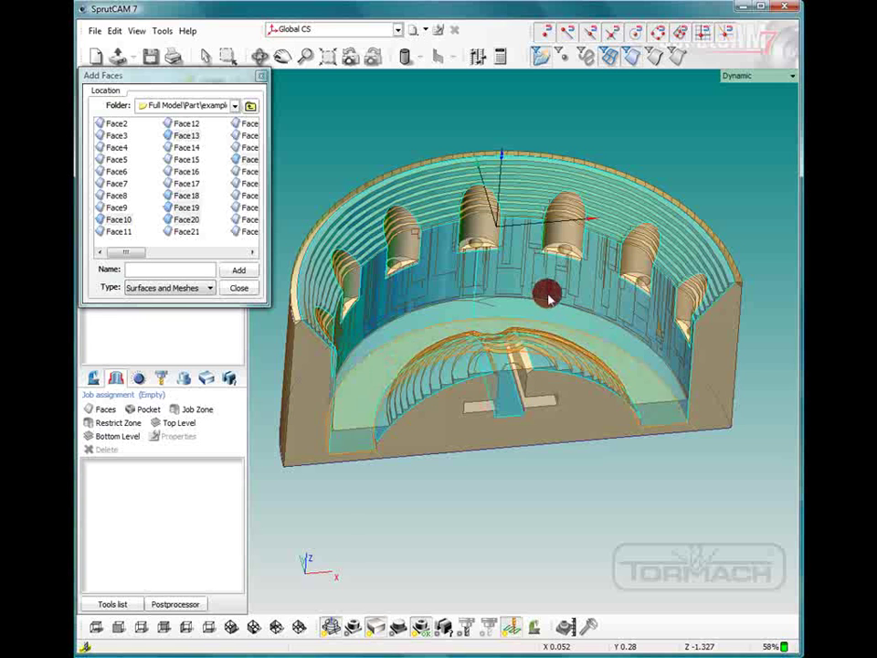
- Add the seven picked faces, Face19 through Face42, to the job assignment and close
click(231, 270)
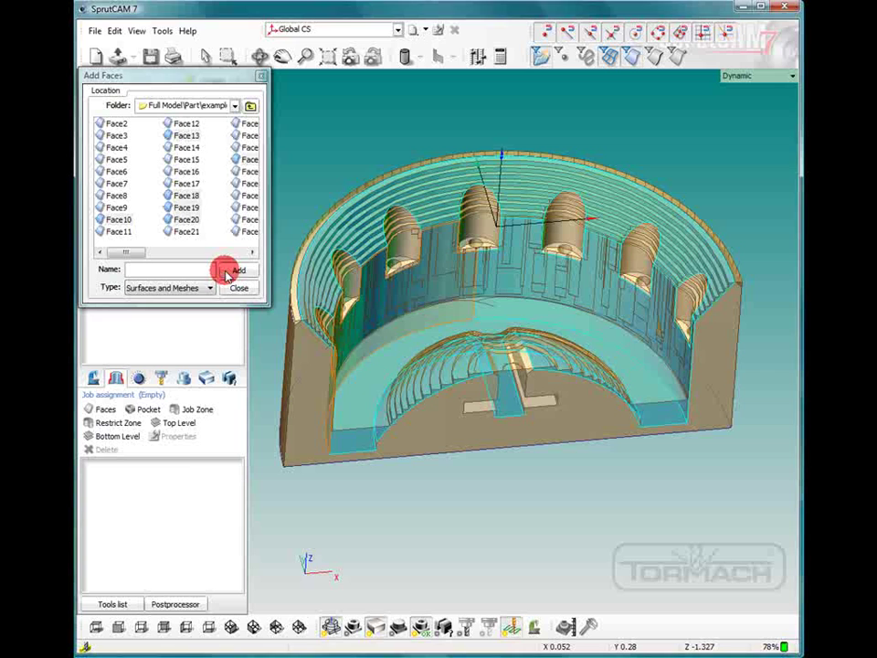
click(314, 298)
right_drag(373, 307, 368, 279)
click(314, 302)
click(242, 289)
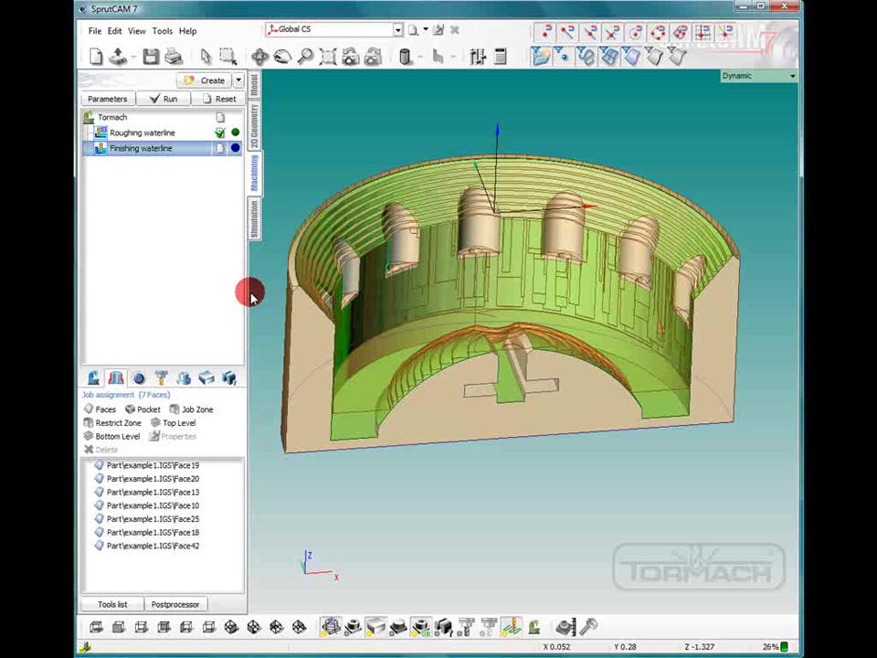
- Assign the 1/4" Solid Carbide End Mill to Finishing waterline and set its length L to 2
click(148, 156)
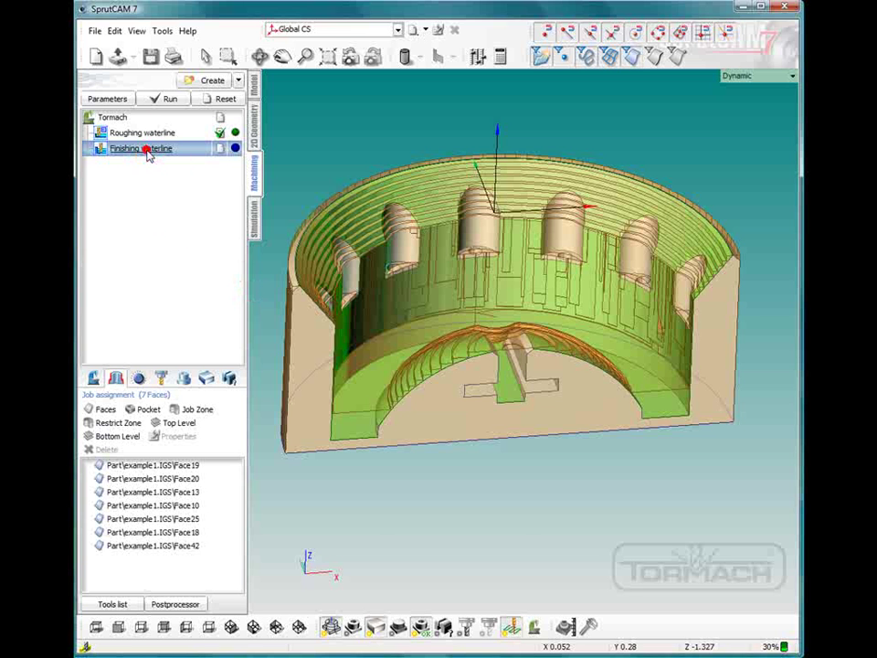
double_click(147, 151)
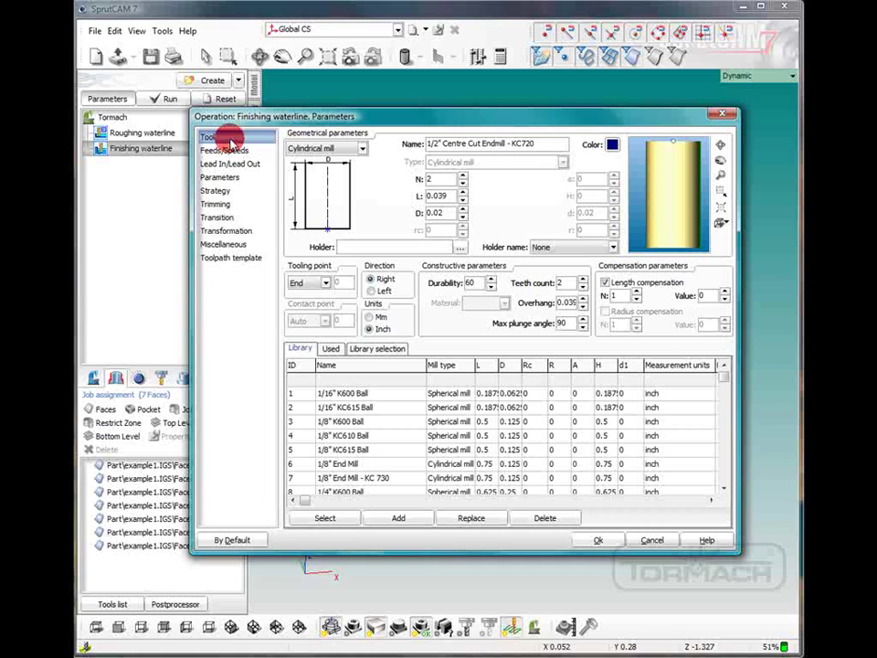
click(365, 436)
key(Down)
key(Down)
key(Down)
key(Down)
key(Down)
key(Down)
key(Down)
key(Down)
key(Down)
key(Down)
key(Down)
key(Down)
key(Down)
key(Down)
key(Down)
key(Down)
key(Down)
key(Down)
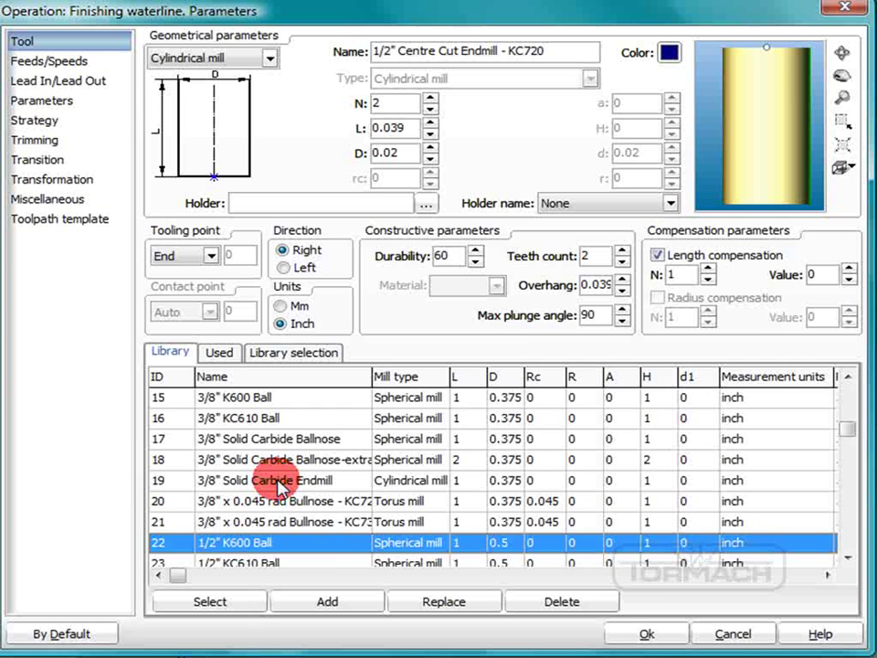
key(Up)
key(Up)
key(Up)
key(Up)
key(Up)
key(Up)
key(Up)
key(Up)
key(Up)
key(Up)
key(Up)
key(Up)
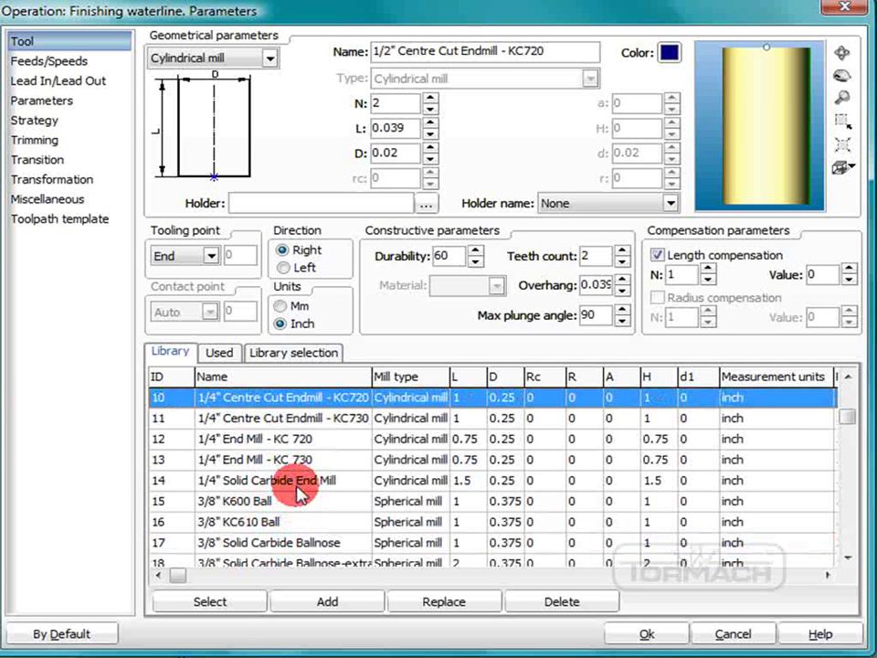
click(297, 484)
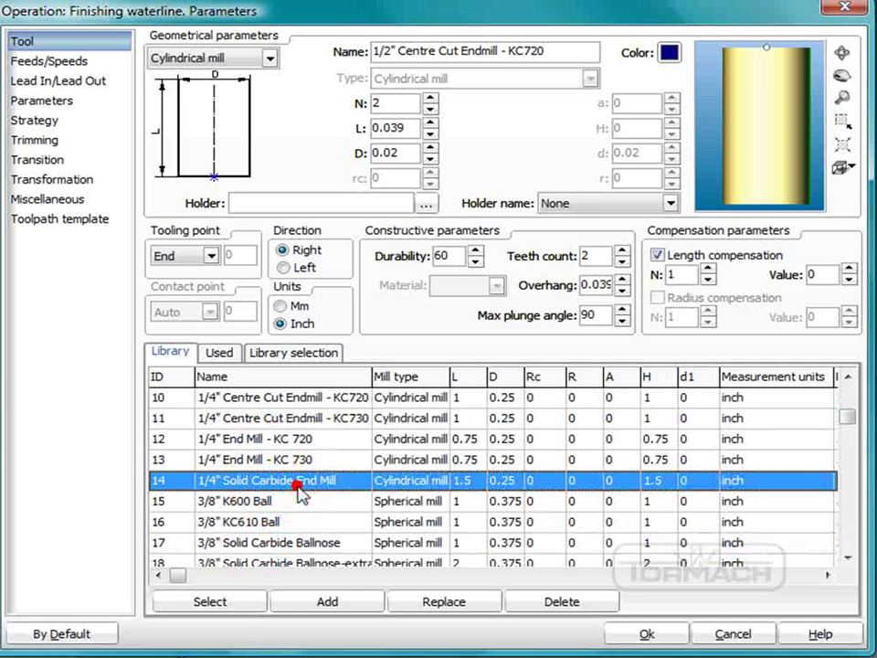
double_click(375, 127)
text(2)
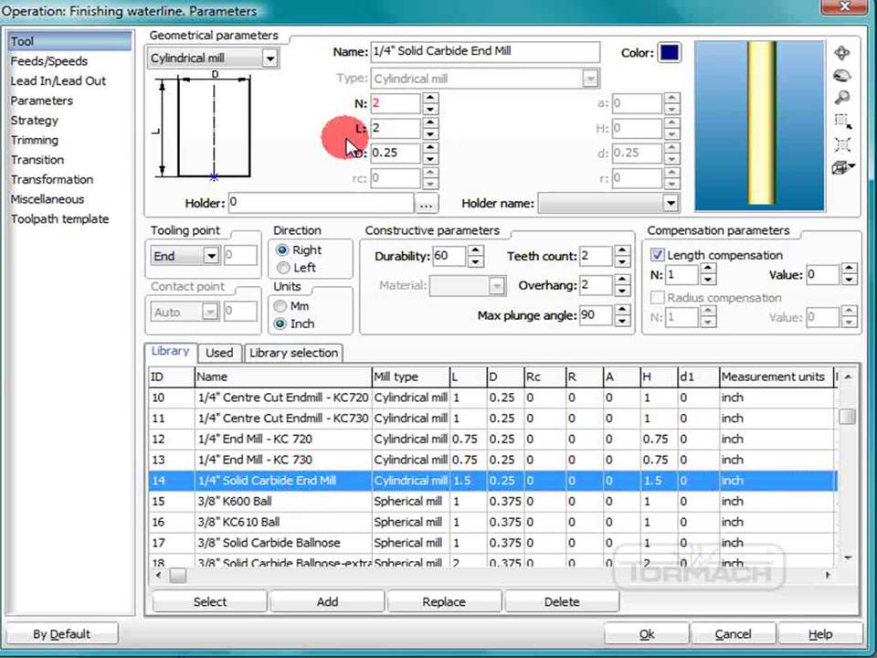
- Make the finishing lead-in approach from a safe level of .05
click(27, 62)
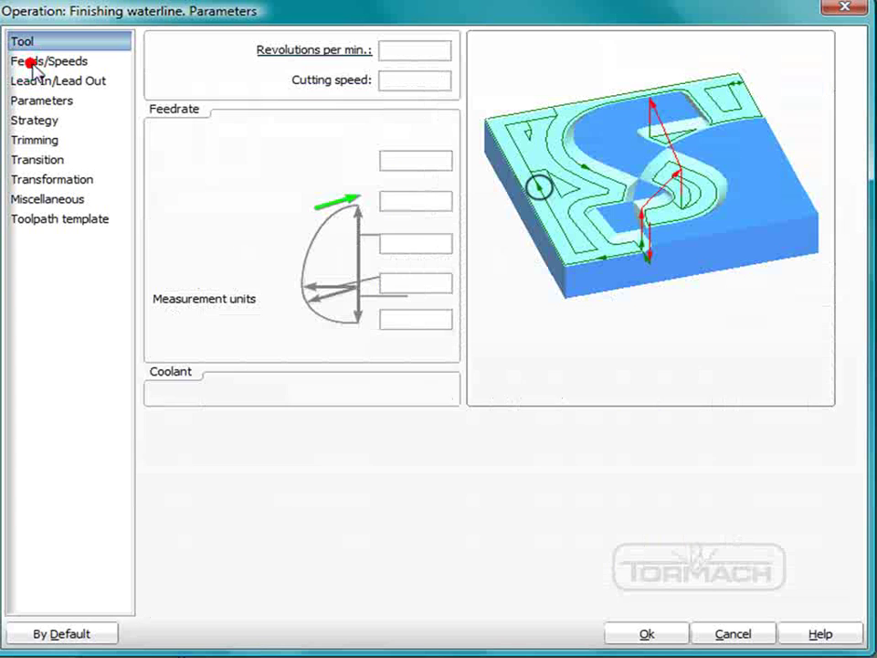
click(50, 82)
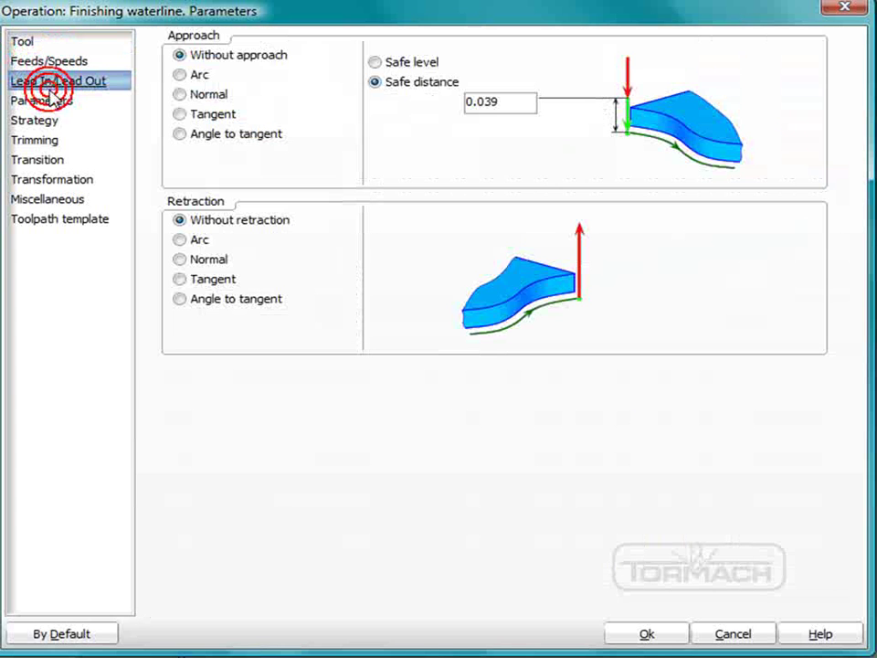
click(180, 55)
click(375, 61)
double_click(466, 102)
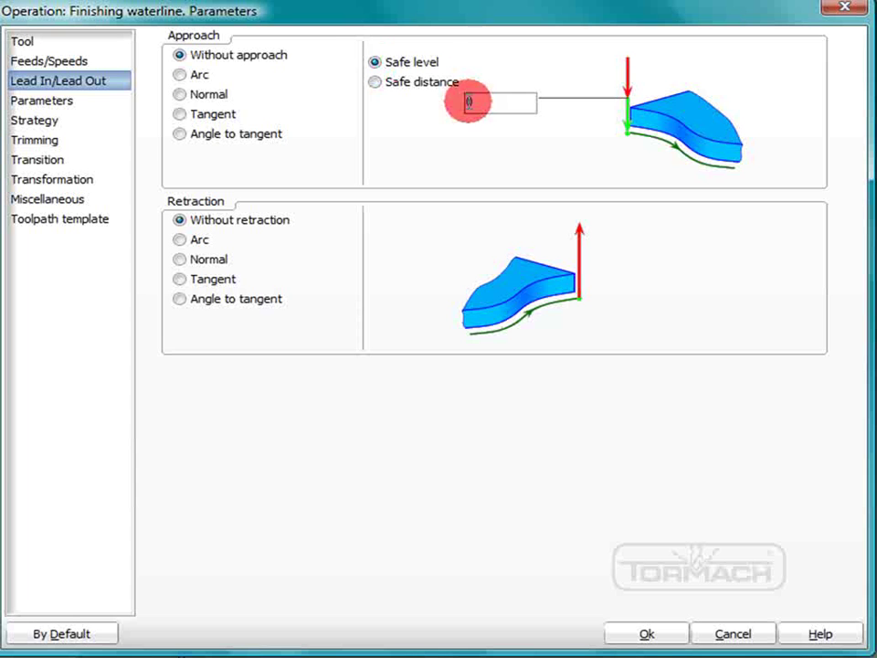
text(.05)
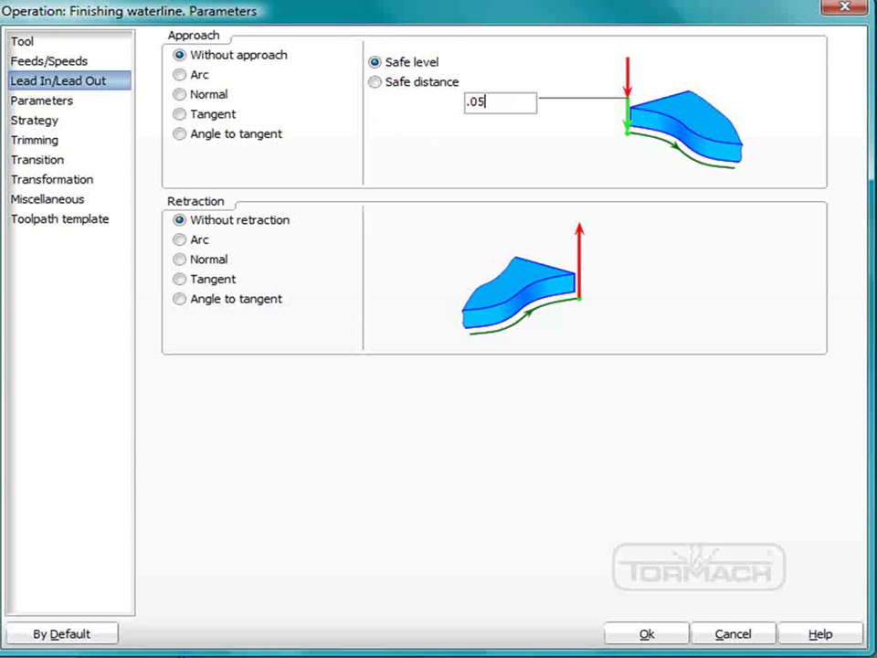
- Enable a 0.05 safe plane and a 0.003 scallop height in the finishing parameters
click(42, 100)
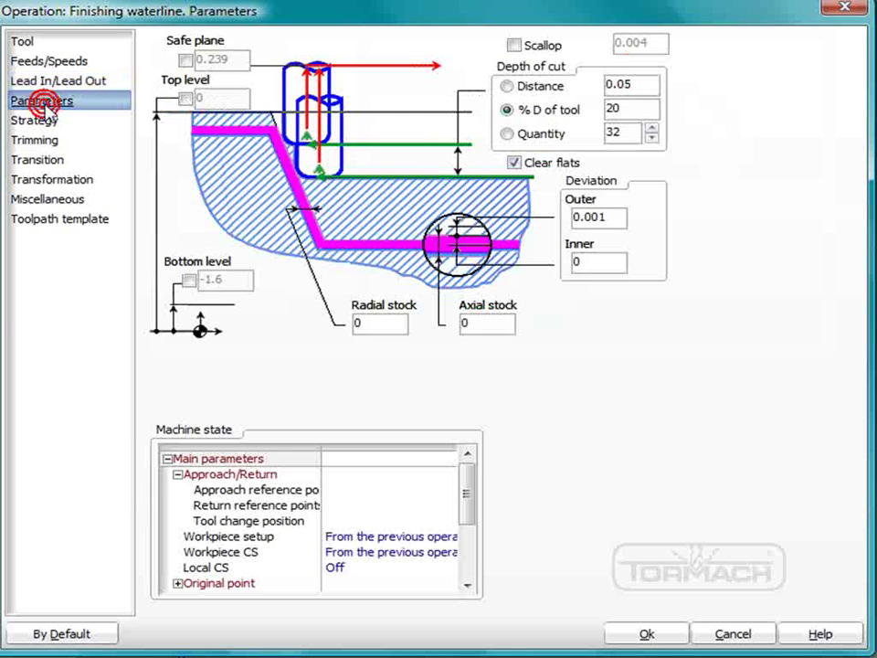
click(187, 59)
drag(206, 59, 265, 73)
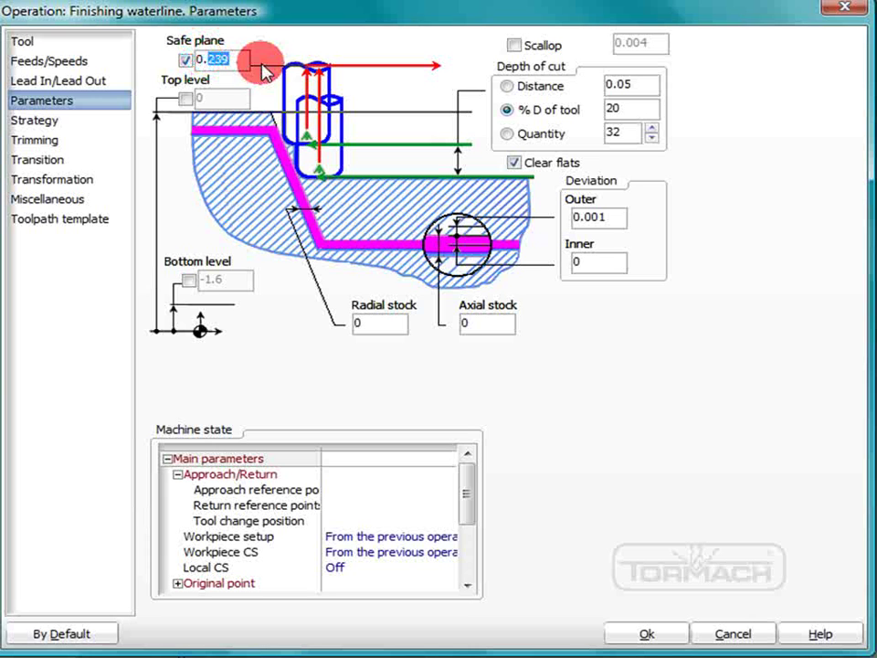
text(05)
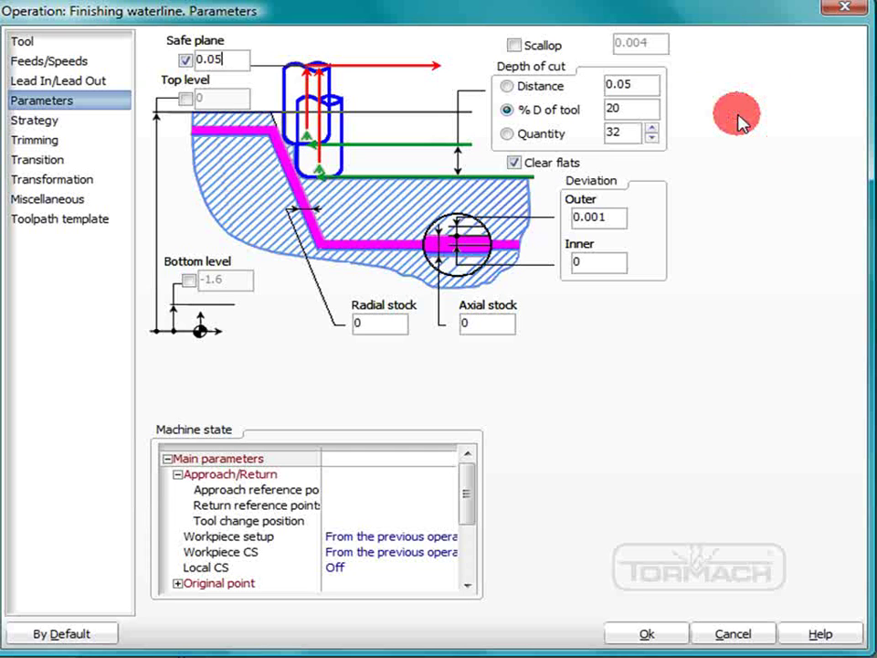
click(513, 44)
drag(642, 46, 672, 51)
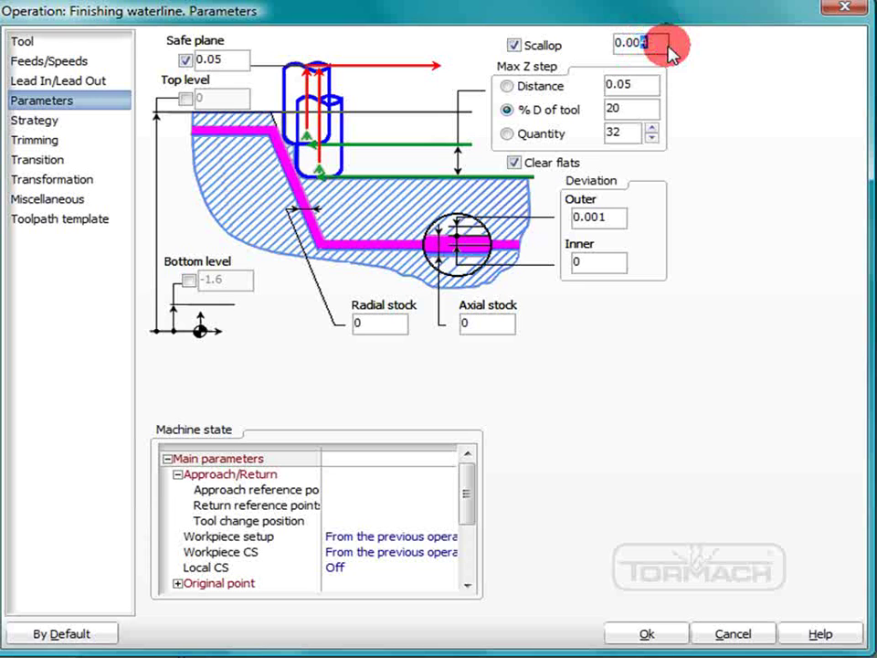
text(3)
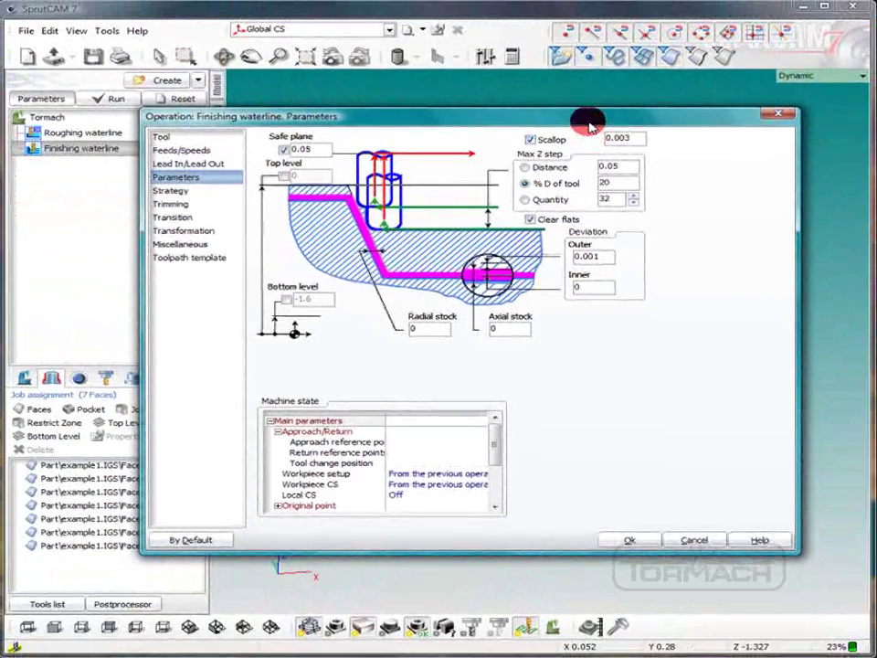
drag(590, 125, 606, 387)
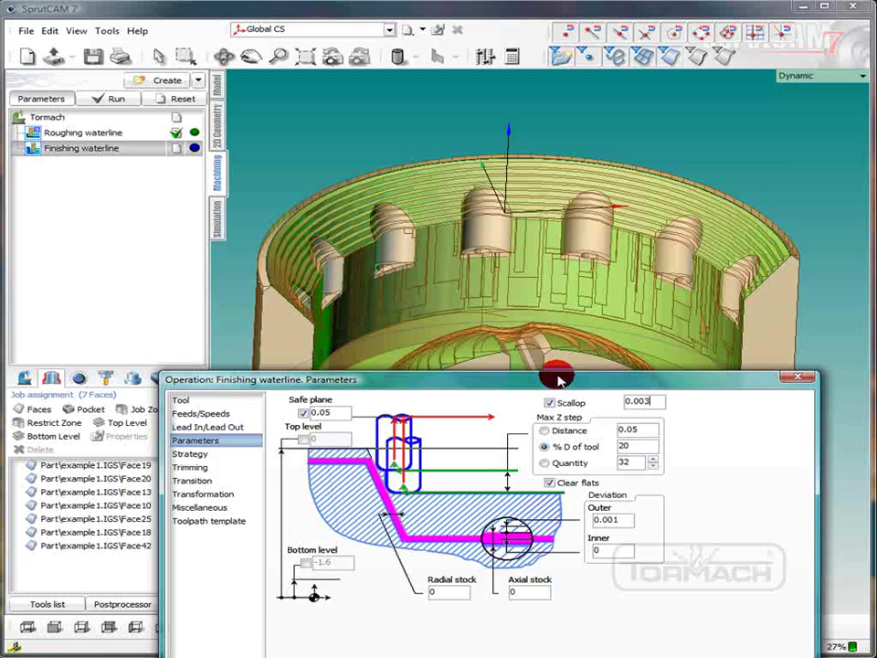
drag(559, 380, 568, 99)
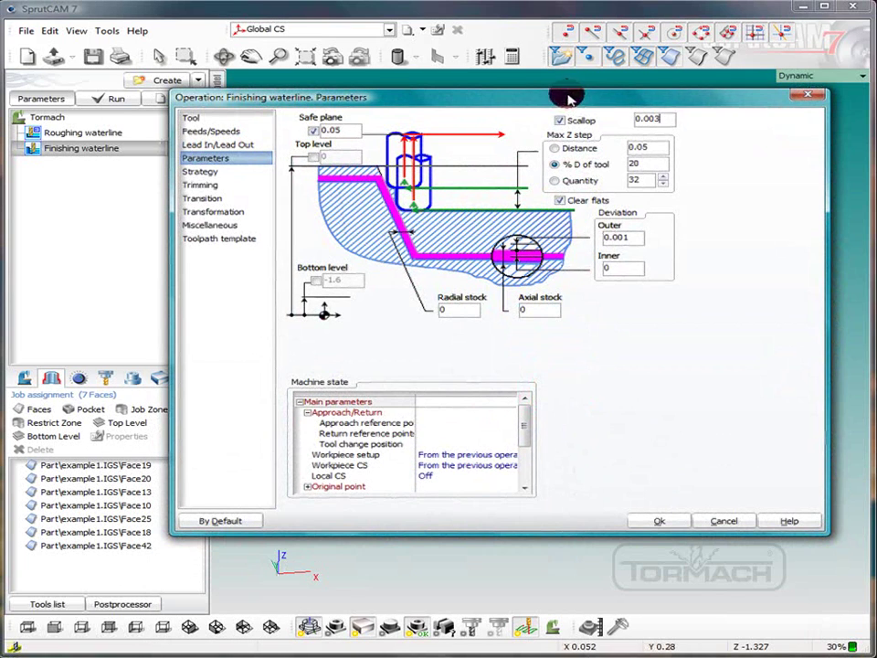
- Select Climb milling, check the Trimming and Transition pages, and accept the finishing parameters
click(201, 171)
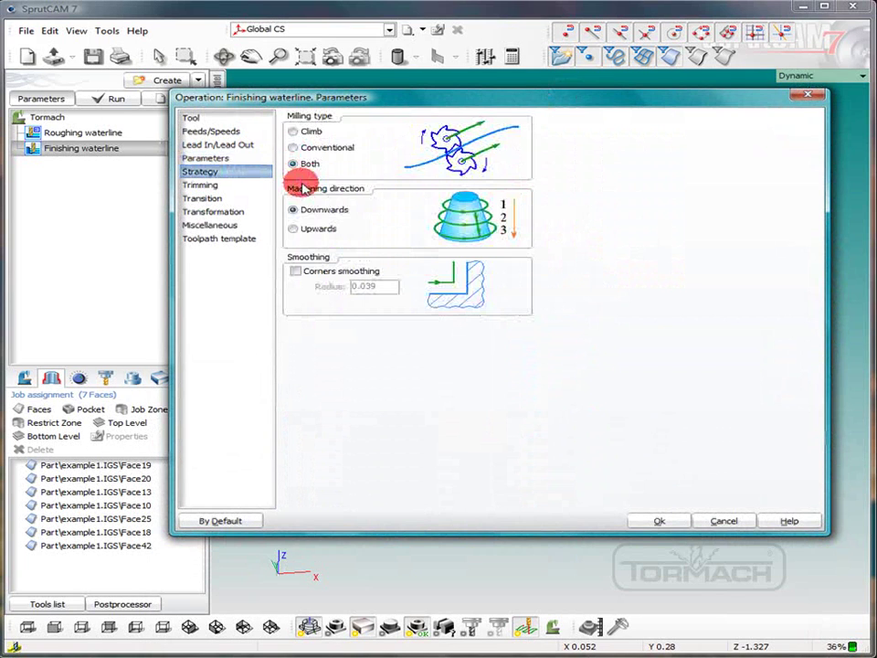
click(293, 130)
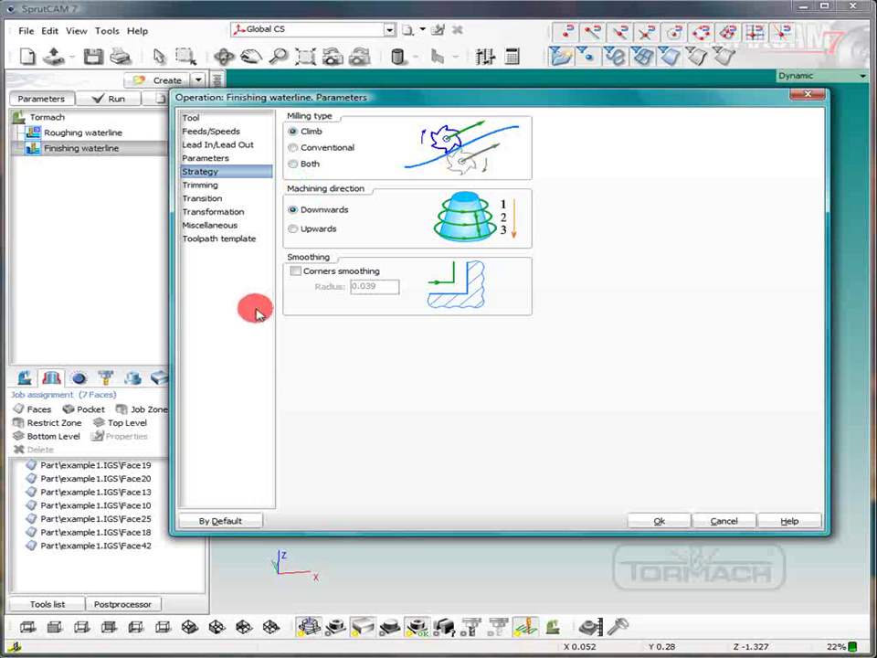
click(204, 186)
click(206, 196)
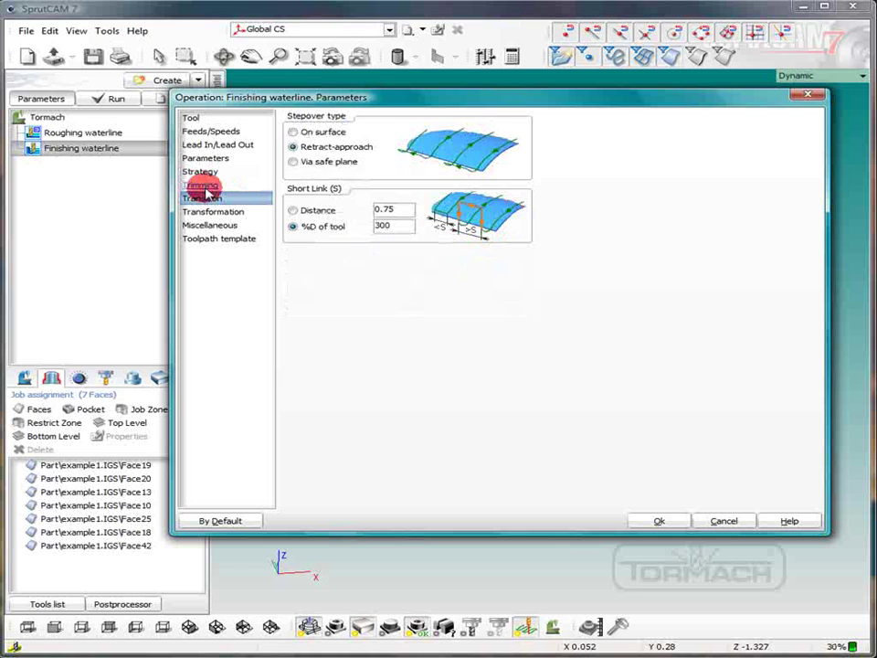
click(203, 185)
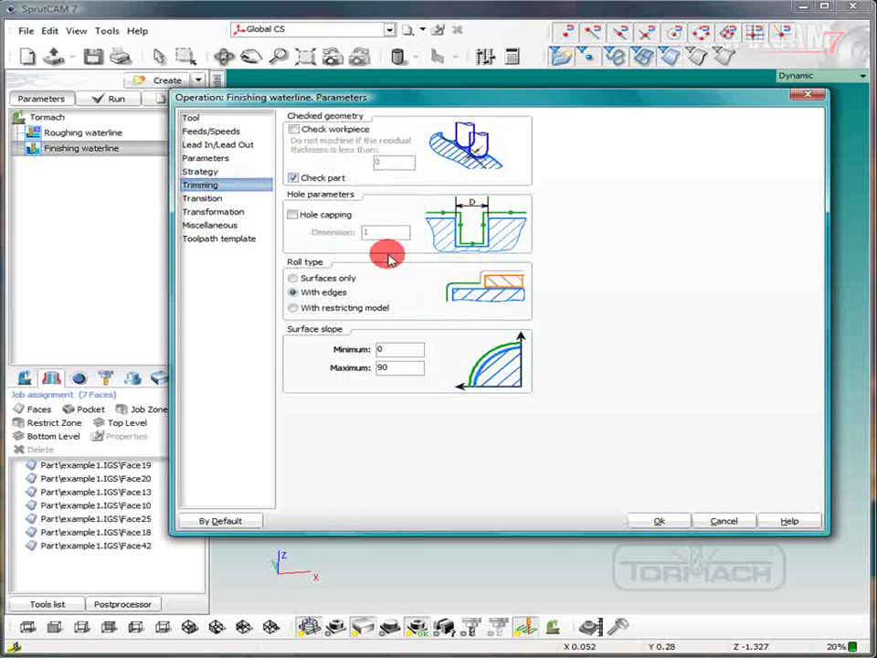
click(654, 522)
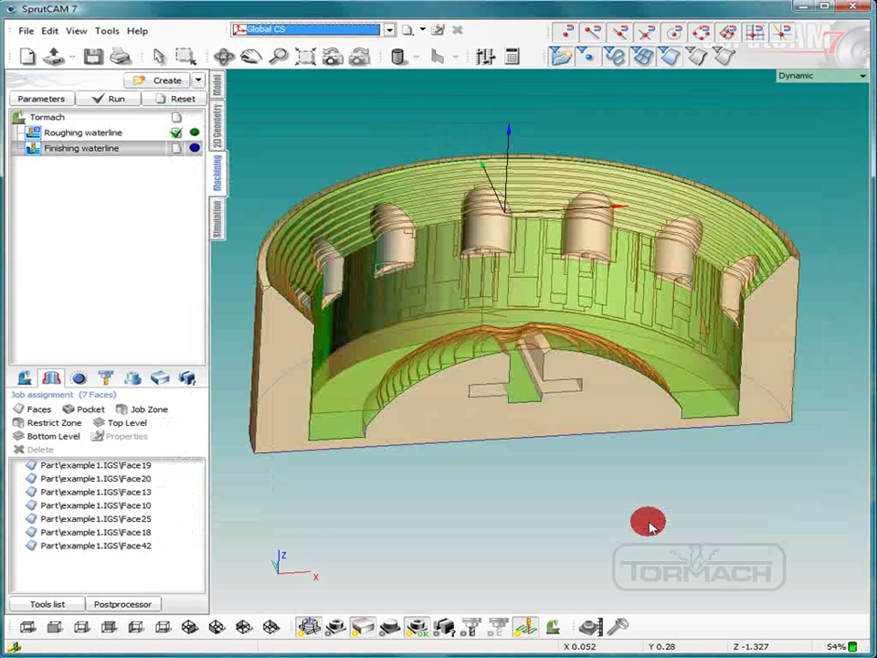
- Calculate the Finishing waterline toolpath and orbit to inspect its passes over the interior
click(101, 98)
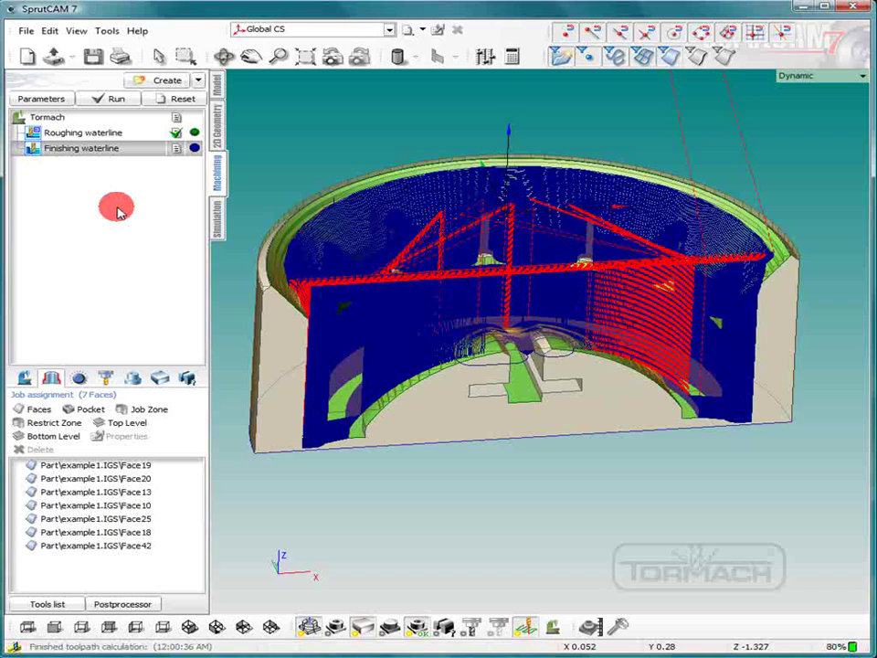
right_drag(593, 375, 617, 385)
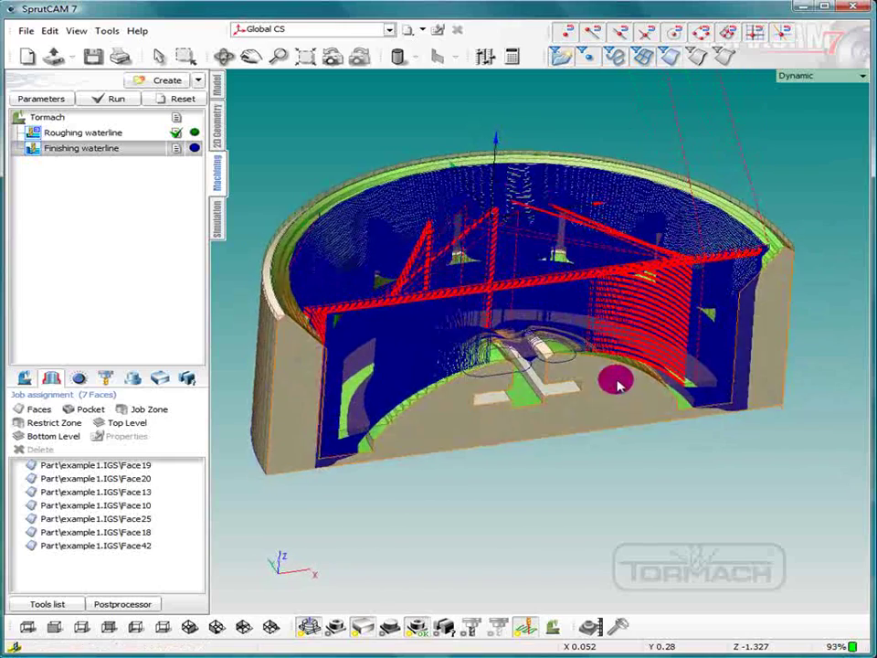
right_drag(582, 355, 211, 230)
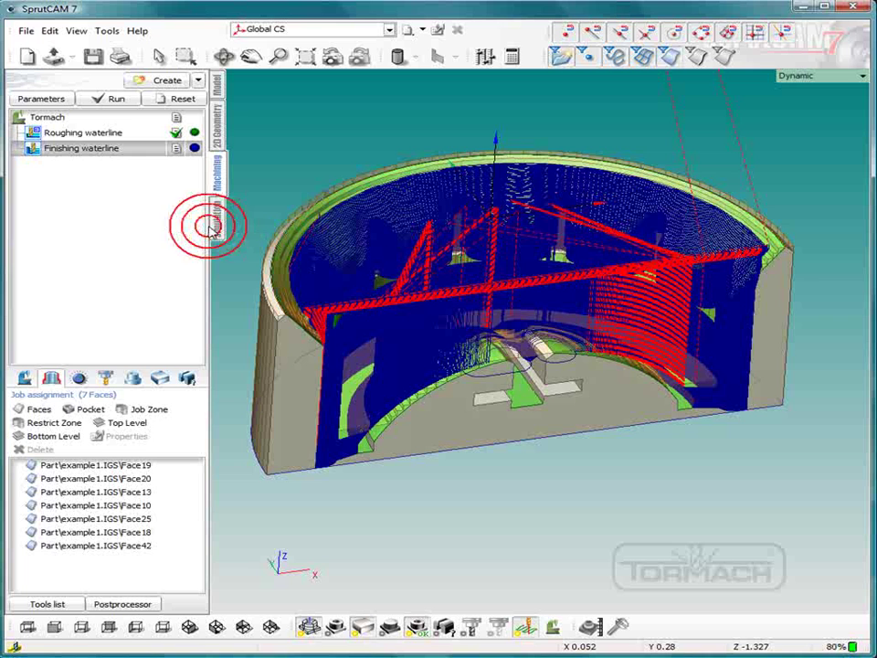
- Fast-simulate up to the current operation, then play the finishing simulation at maximum speed
click(213, 224)
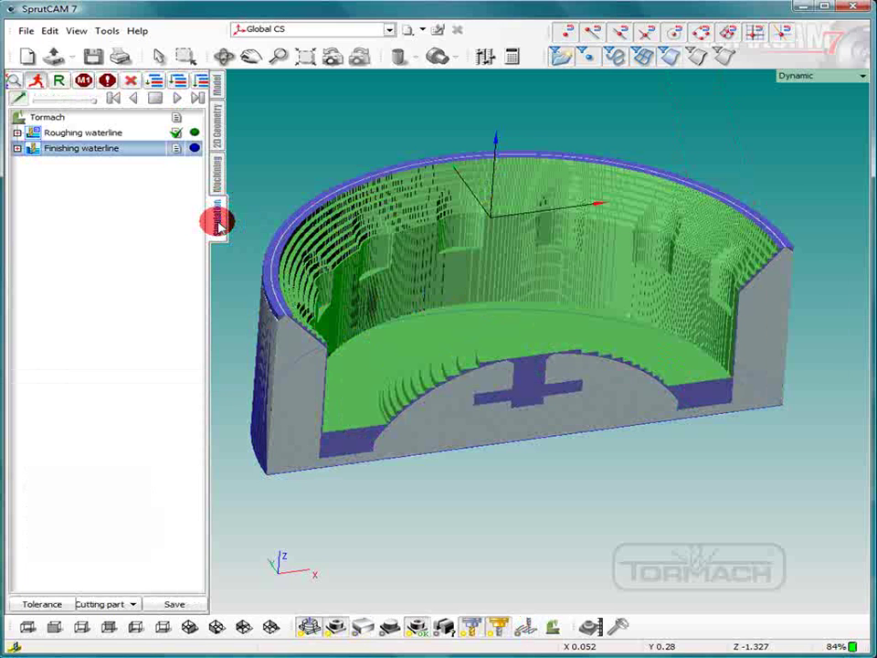
click(178, 83)
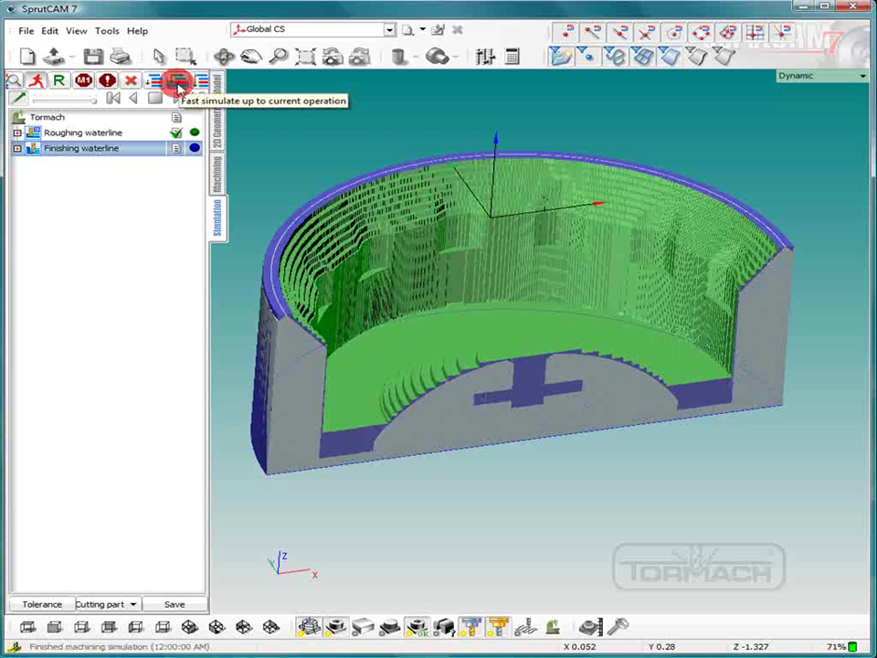
click(179, 98)
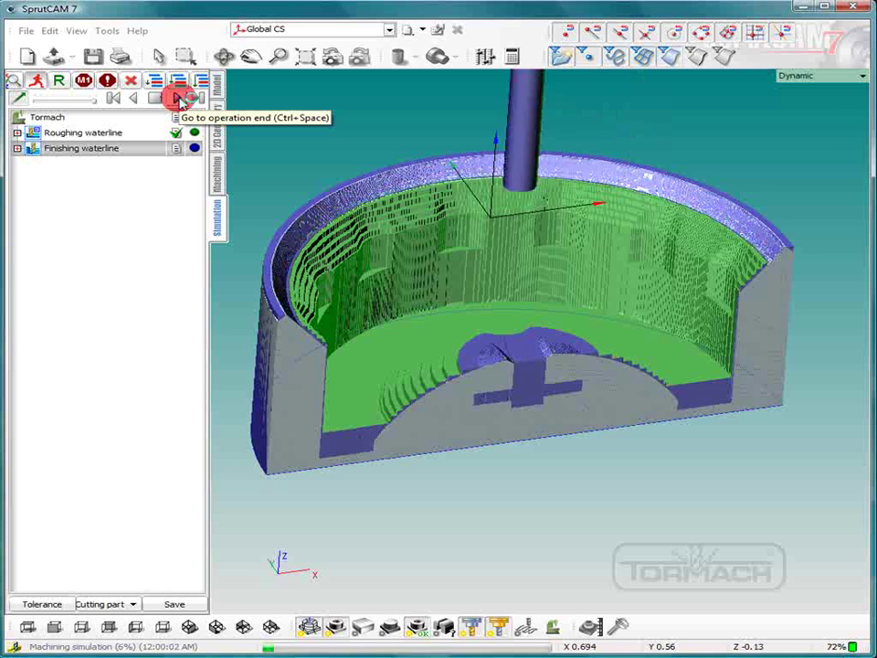
right_drag(391, 290, 379, 509)
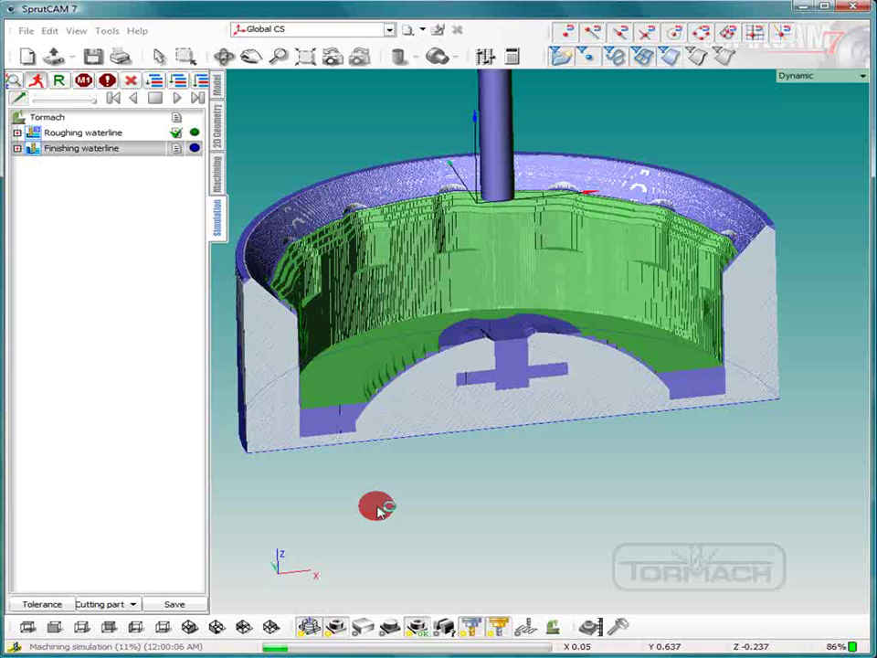
click(42, 99)
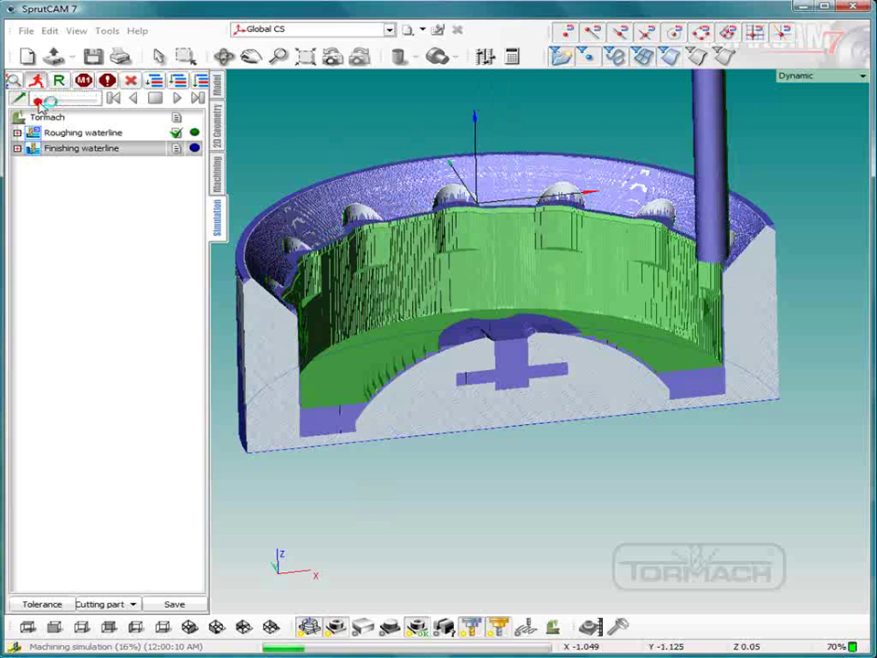
click(107, 178)
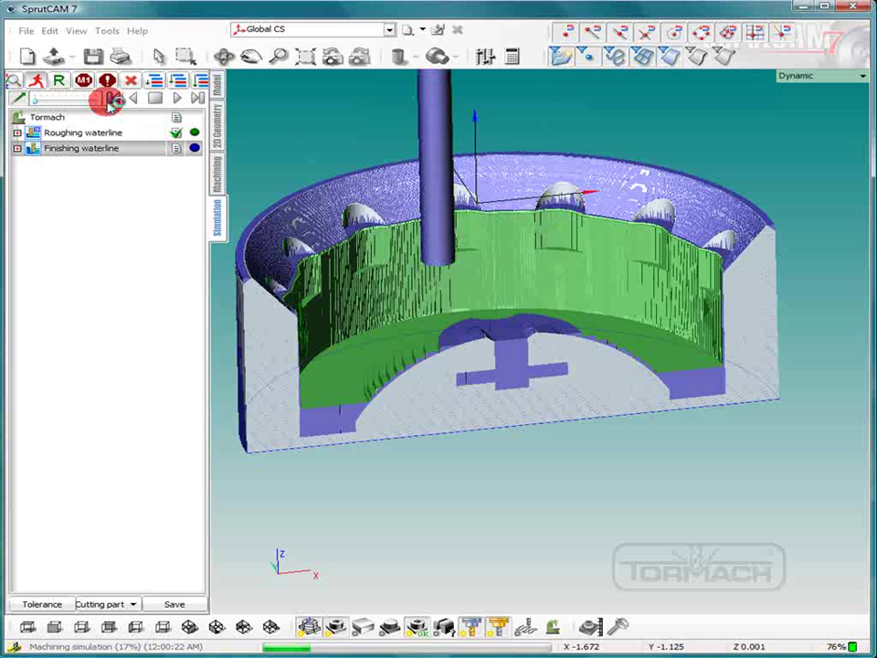
click(36, 99)
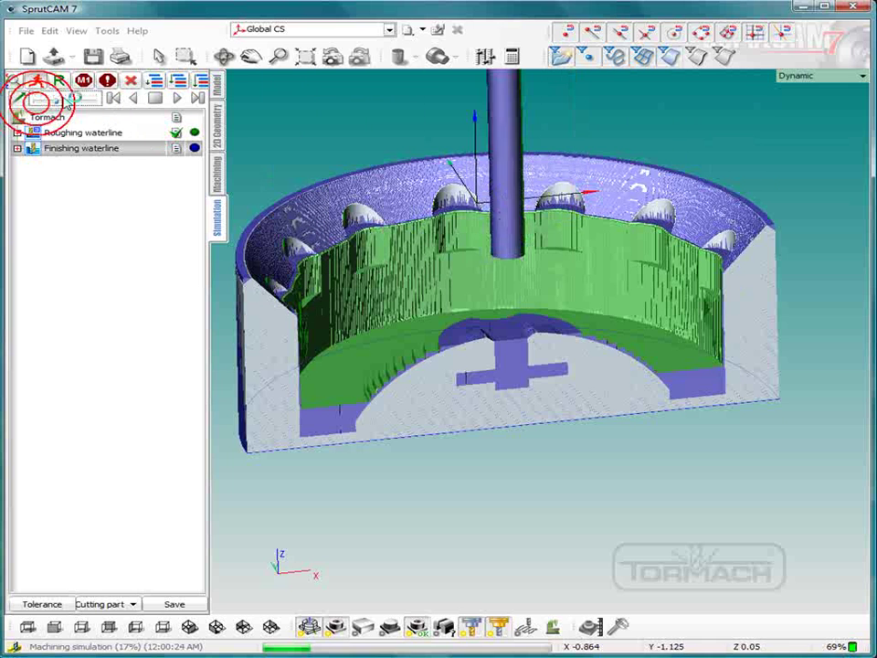
click(103, 98)
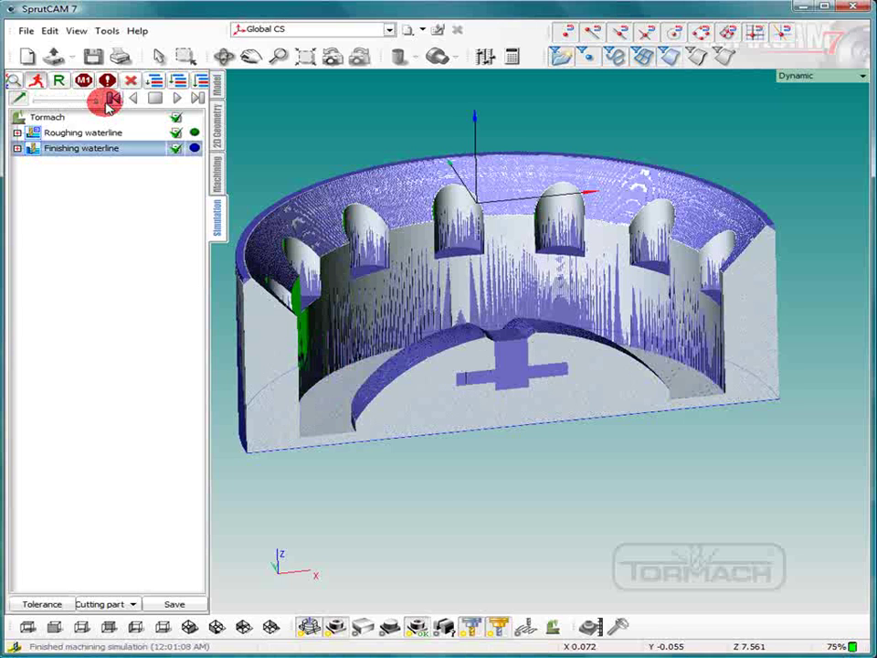
drag(393, 151, 526, 486)
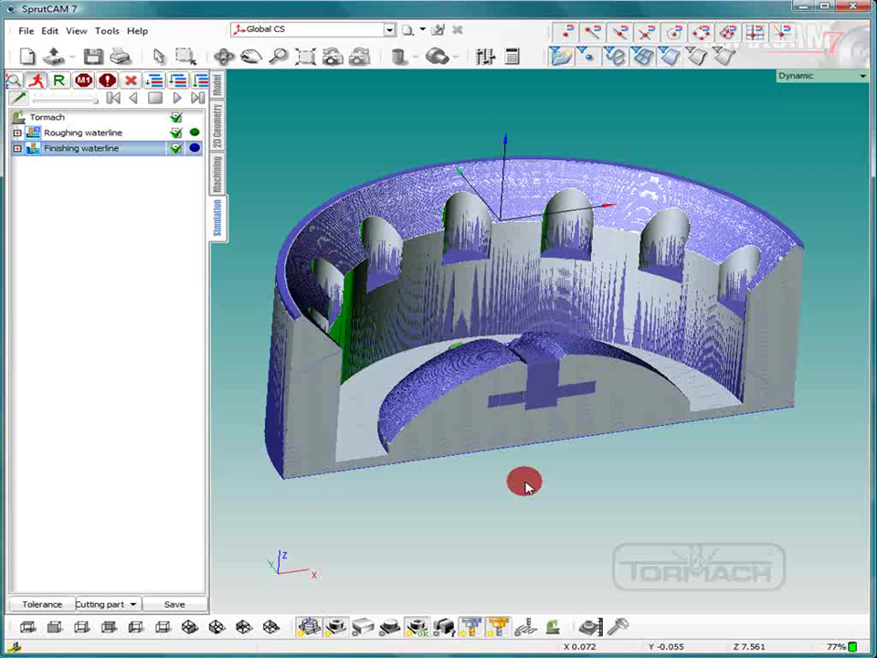